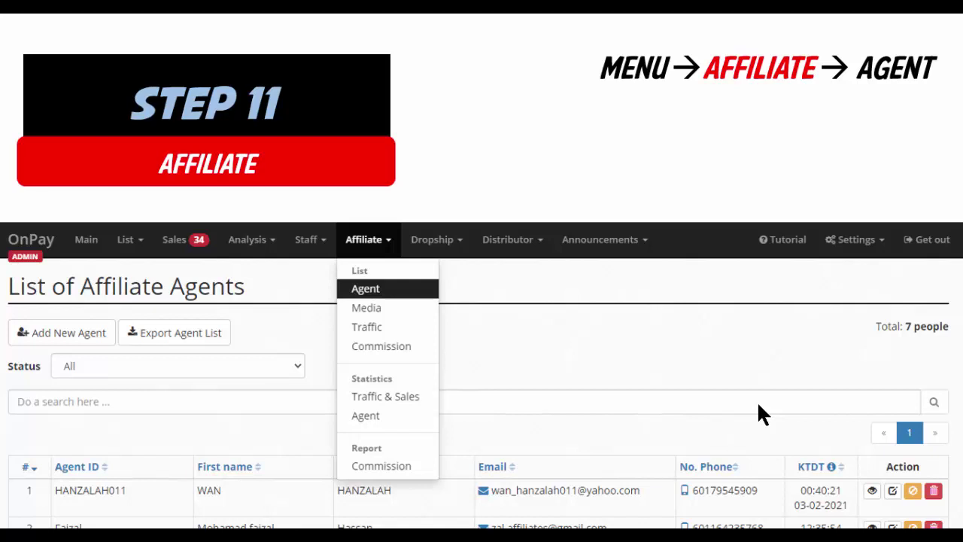
Advance past the Step 11 Affiliate slide to the end of the slide show.
{"action": "left_click", "coordinate": [868, 411]}
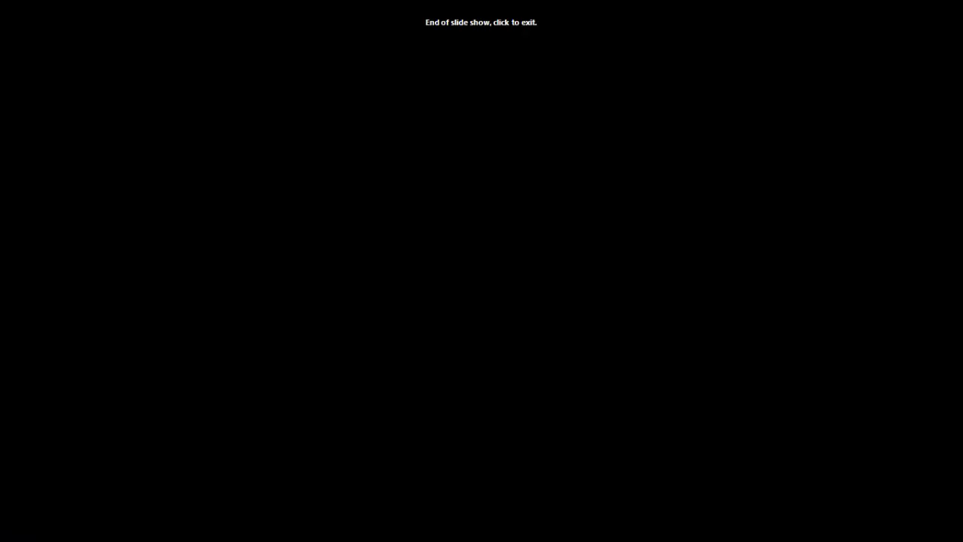
Exit the slide show and open OnPay's Tetapan > Sistem settings page.
{"action": "left_click", "coordinate": [835, 432]}
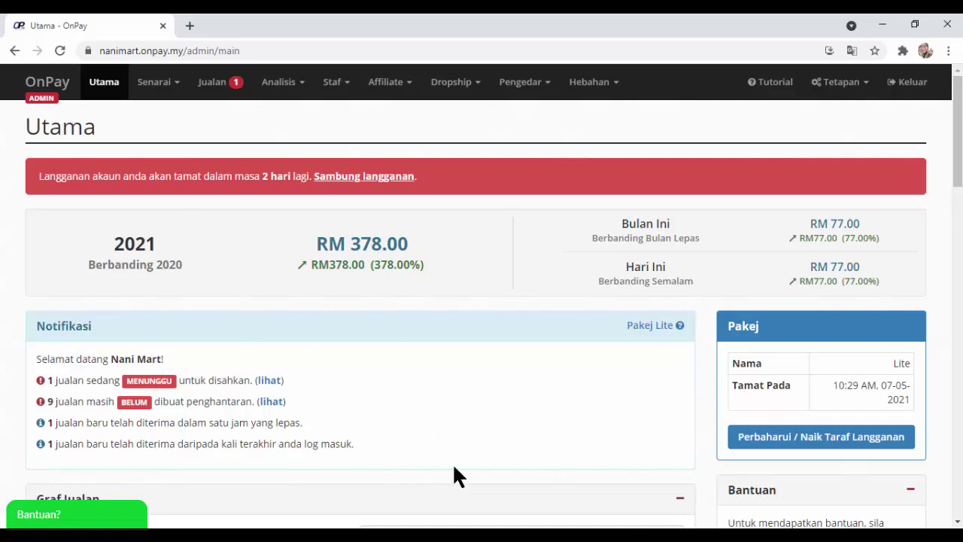
{"action": "left_click", "coordinate": [838, 82]}
{"action": "left_click", "coordinate": [767, 121]}
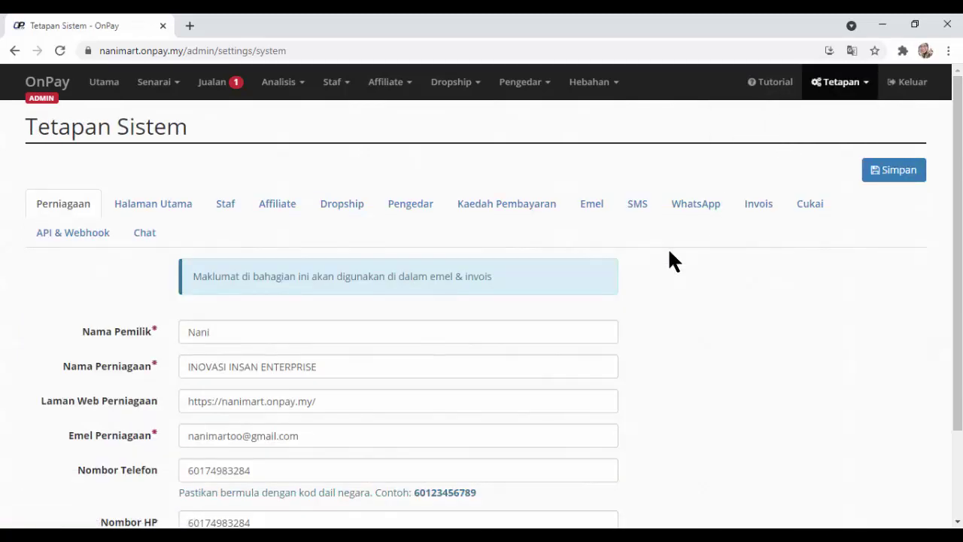
Show the Affiliate tab of Tetapan Sistem and save the settings.
{"action": "left_click", "coordinate": [272, 220]}
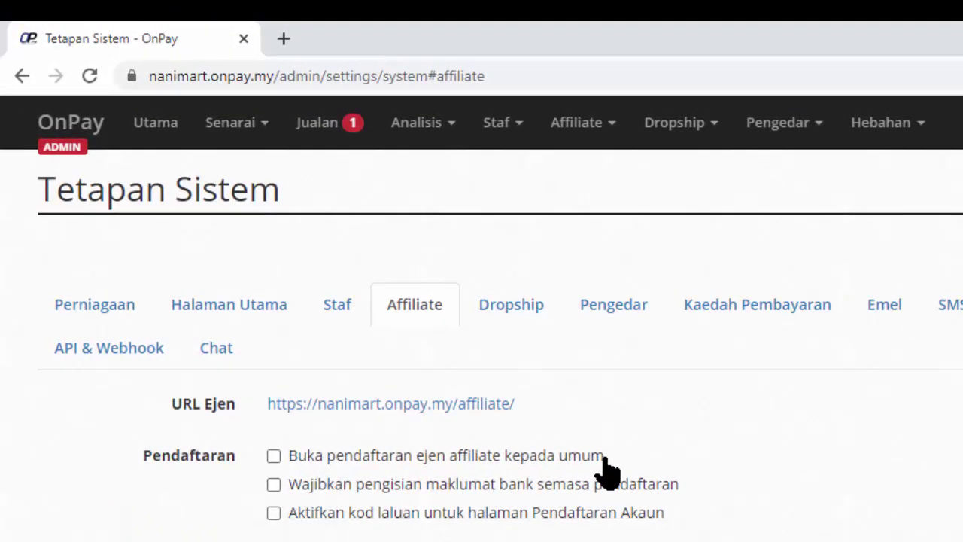
{"action": "left_click", "coordinate": [902, 173]}
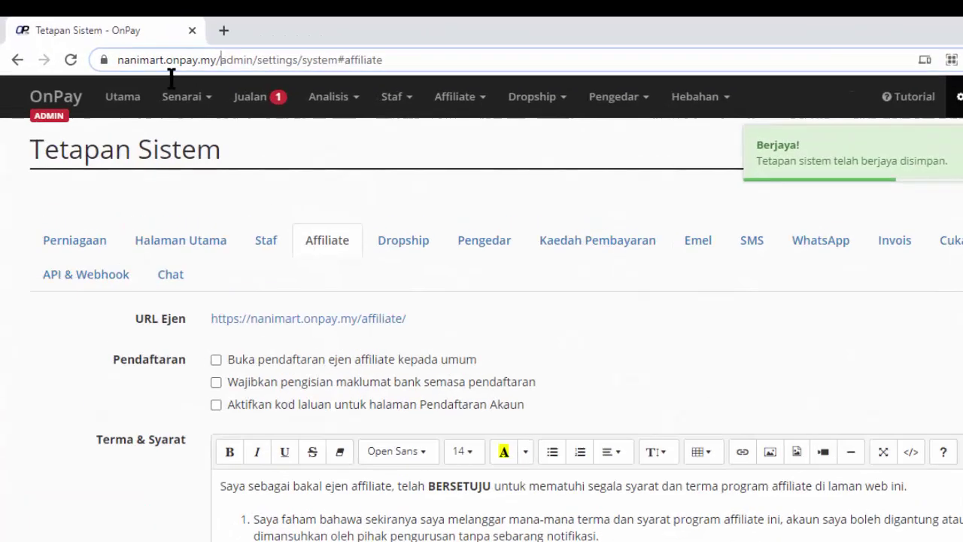
{"action": "left_click_drag", "start_coordinate": [171, 76], "coordinate": [115, 79]}
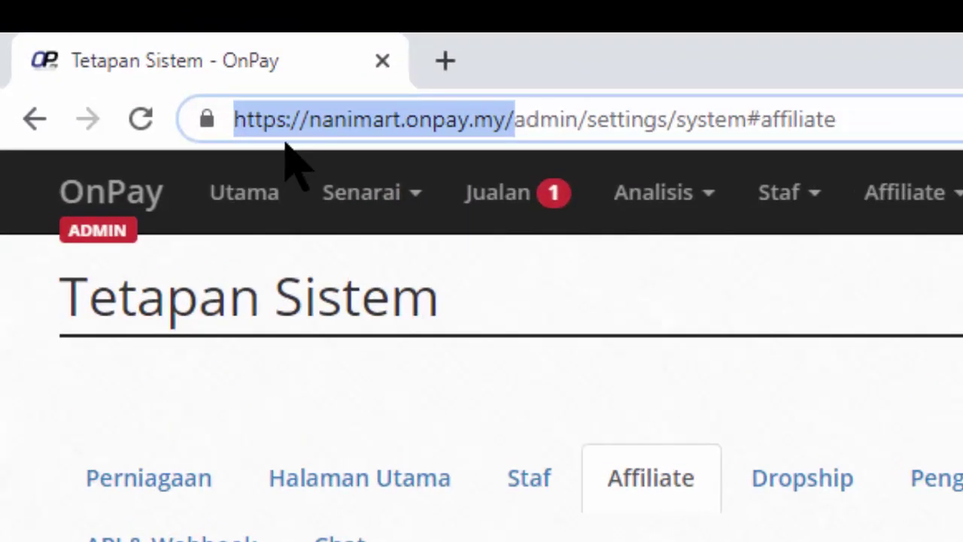
Load the shop's affiliate Log Masuk page in a new tab, then return to the settings tab.
{"action": "right_click", "coordinate": [155, 62]}
{"action": "left_click", "coordinate": [387, 354]}
{"action": "left_click", "coordinate": [445, 60]}
{"action": "right_click", "coordinate": [472, 128]}
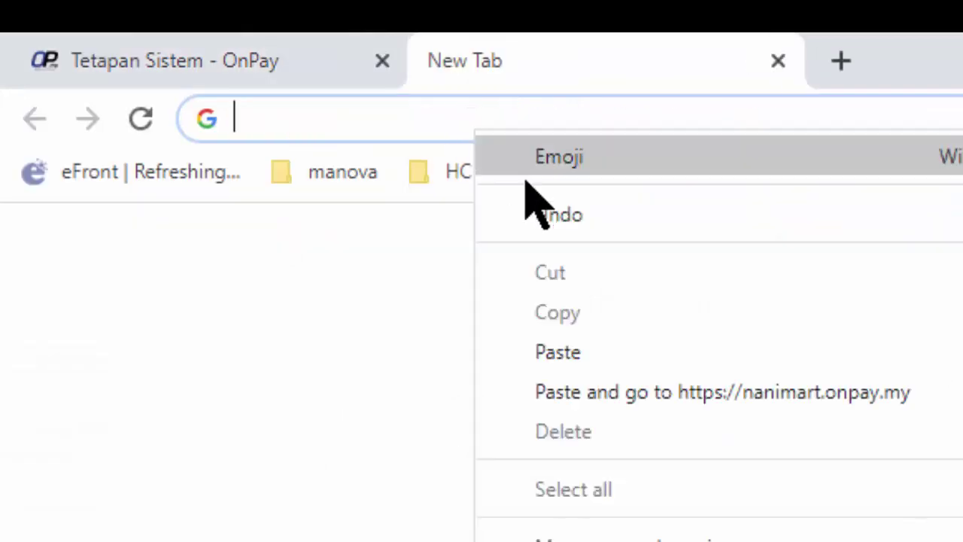
{"action": "left_click", "coordinate": [543, 351]}
{"action": "key", "text": "Return"}
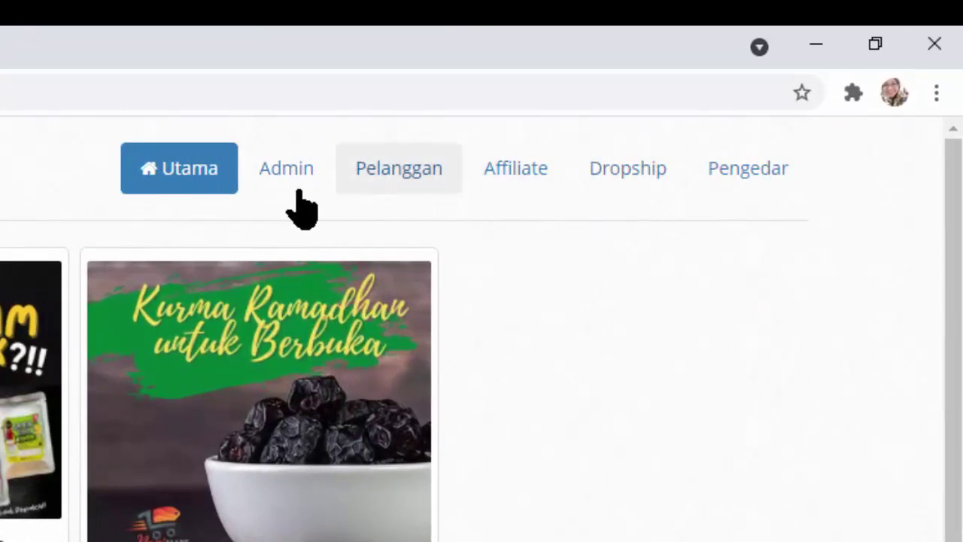
{"action": "left_click", "coordinate": [519, 177]}
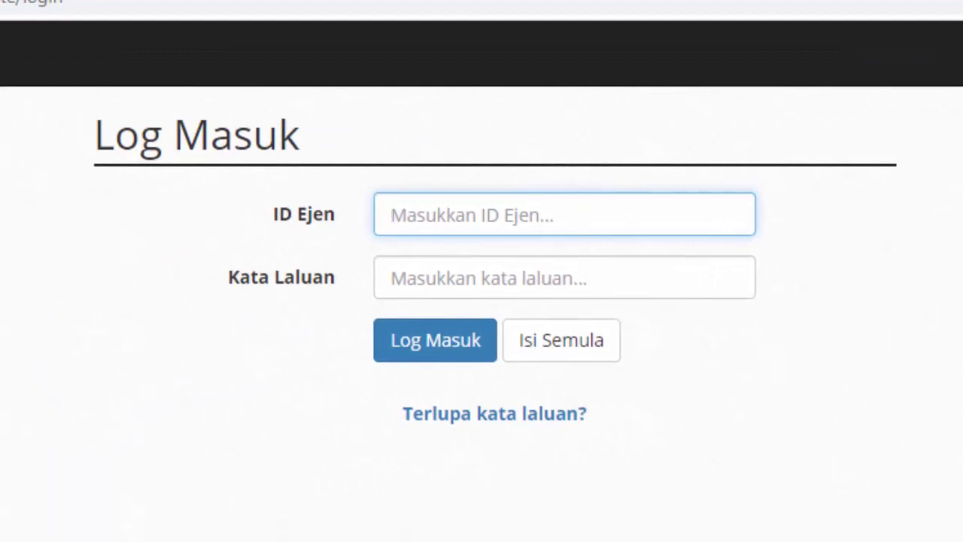
{"action": "left_click", "coordinate": [15, 1]}
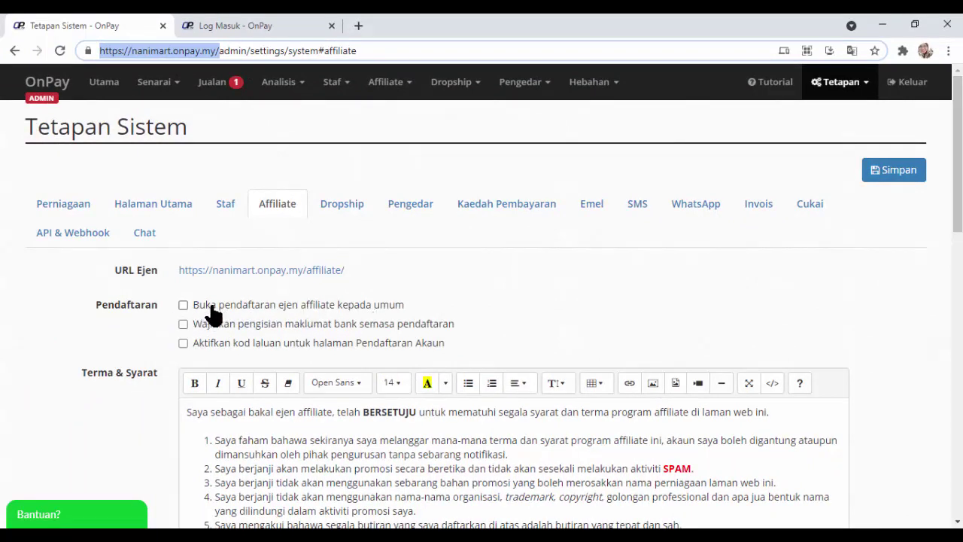
Open affiliate agent registration to the public, save, and reload the Log Masuk page.
{"action": "left_click", "coordinate": [269, 21]}
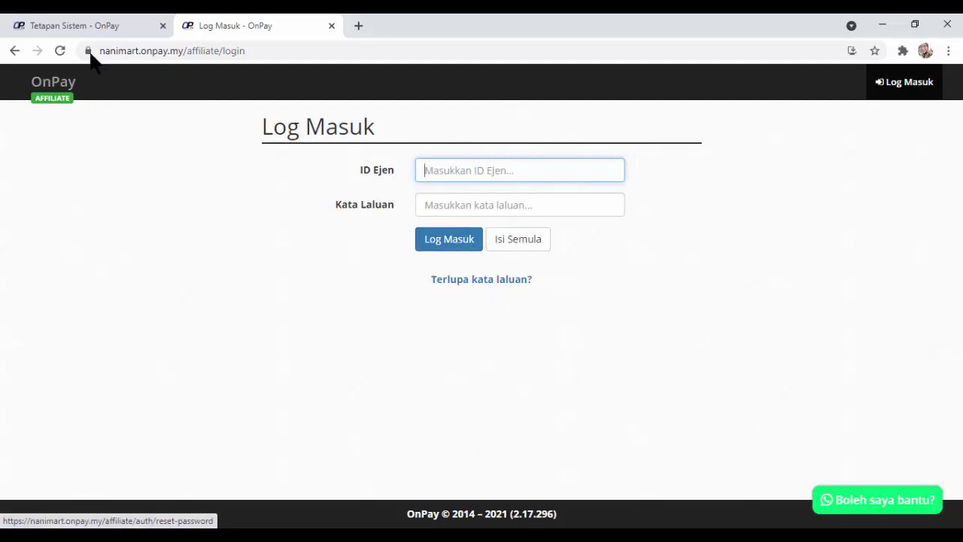
{"action": "left_click", "coordinate": [90, 25]}
{"action": "left_click", "coordinate": [184, 310]}
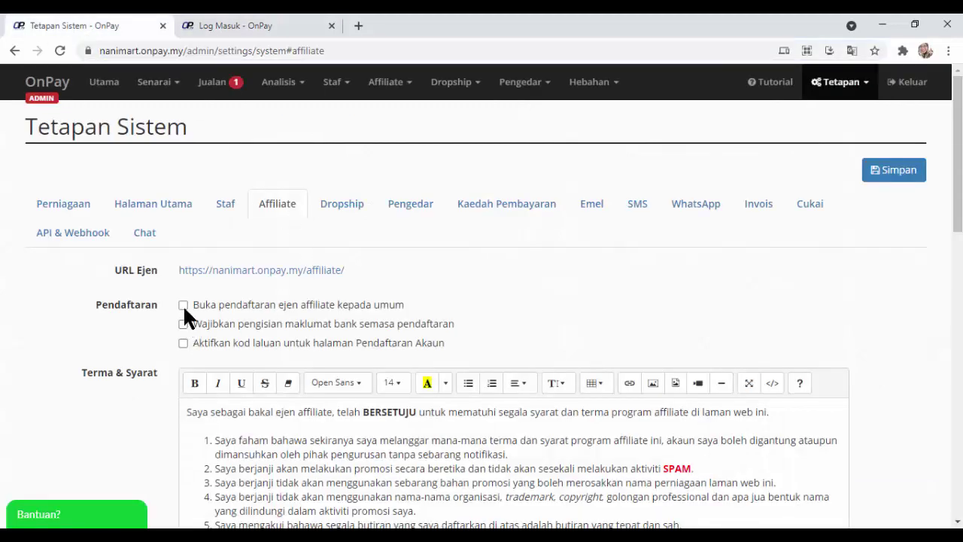
{"action": "left_click", "coordinate": [881, 174]}
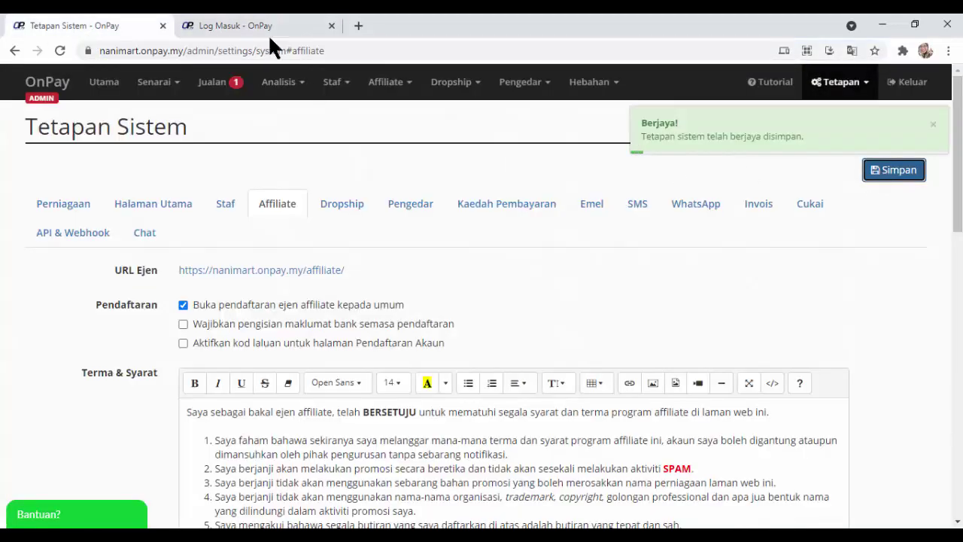
{"action": "left_click", "coordinate": [237, 23]}
{"action": "left_click", "coordinate": [60, 51]}
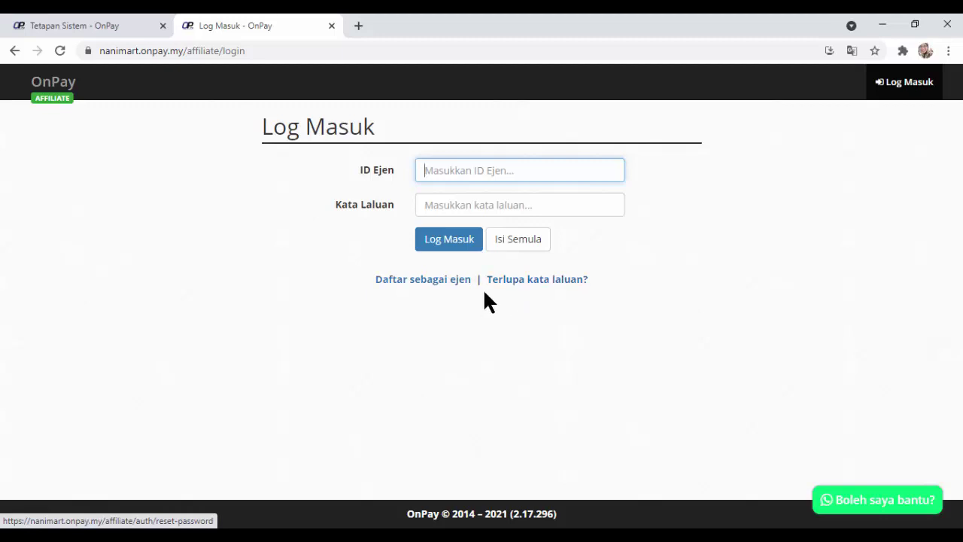
Confirm the login page offers agent sign-up, then tick 'Aktifkan kod laluan'.
{"action": "left_click", "coordinate": [88, 23]}
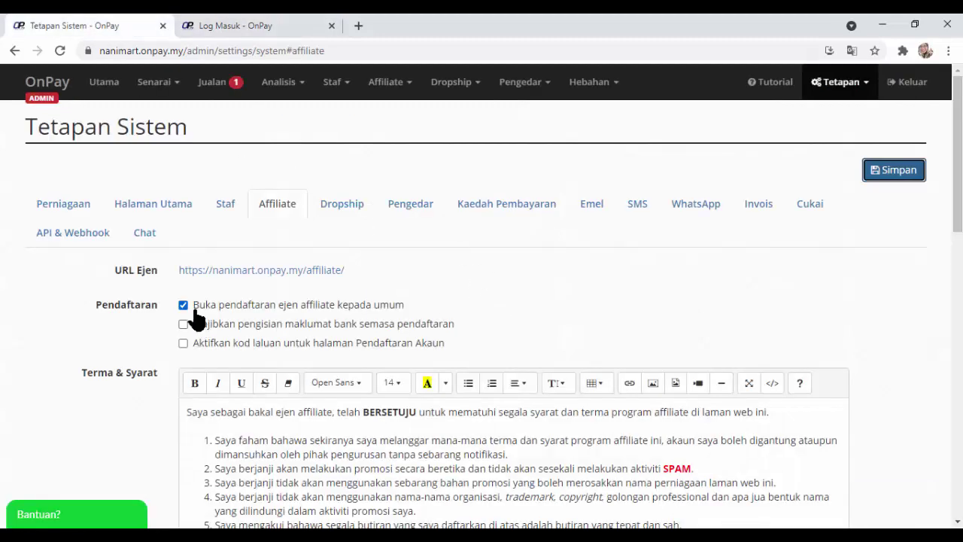
{"action": "left_click", "coordinate": [286, 27]}
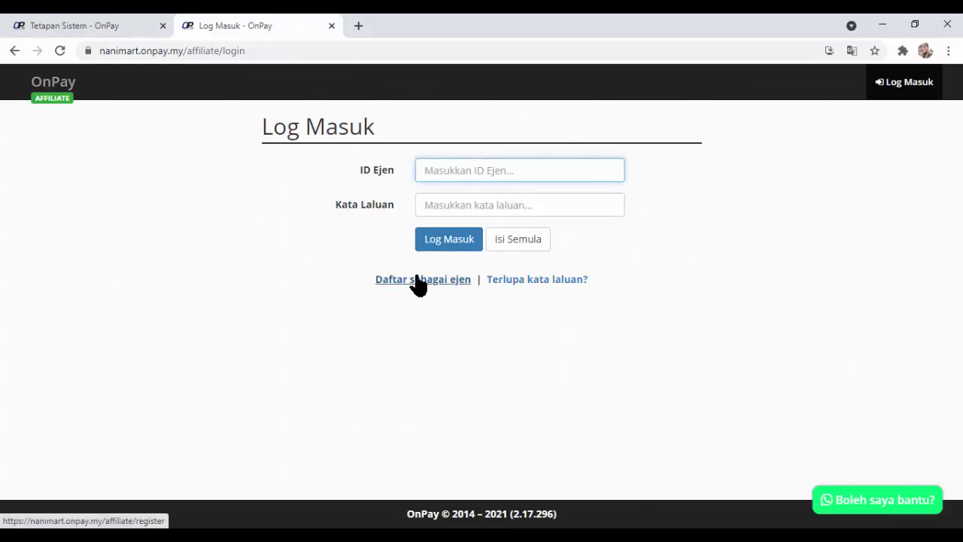
{"action": "left_click", "coordinate": [123, 26]}
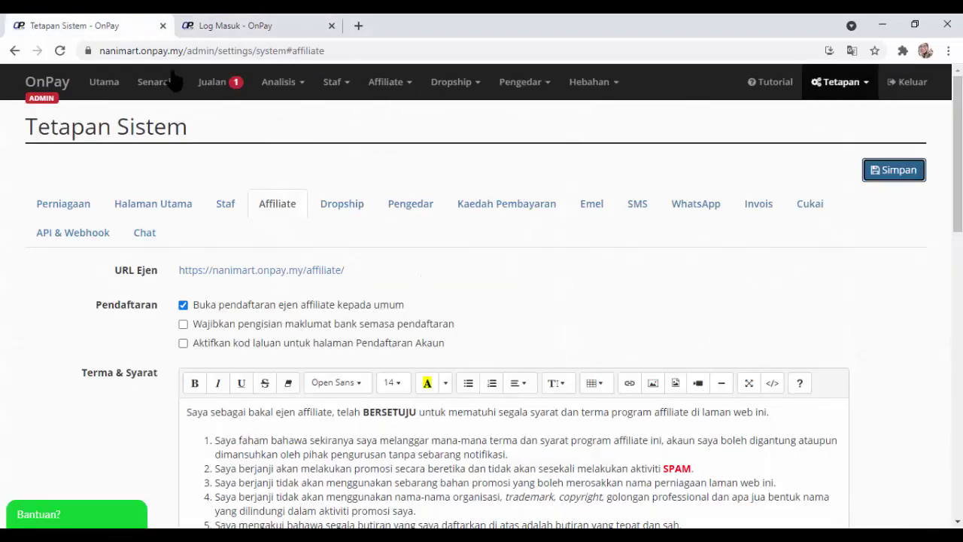
{"action": "left_click", "coordinate": [182, 344]}
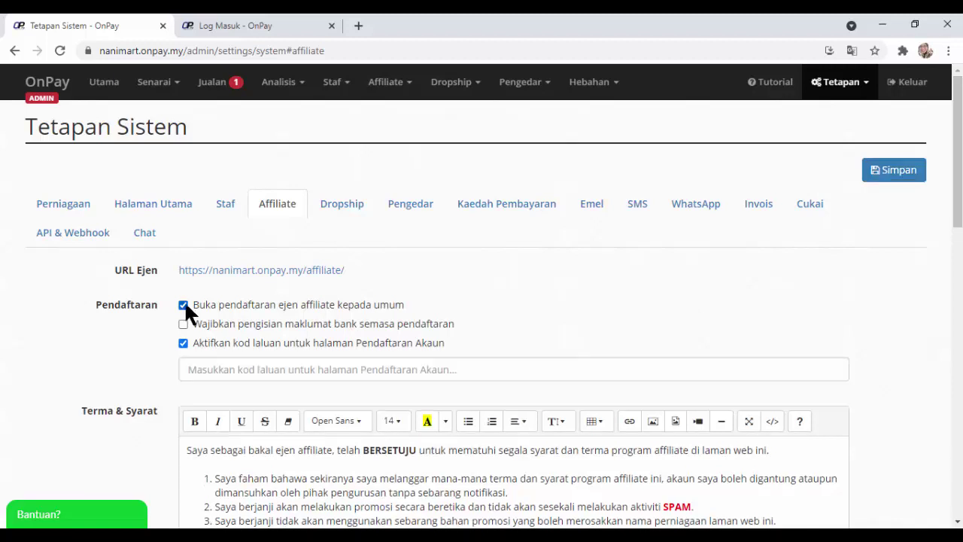
Untick open public registration and enter the affiliate registration passcode in the kod laluan field.
{"action": "left_click", "coordinate": [184, 304]}
{"action": "left_click", "coordinate": [340, 367]}
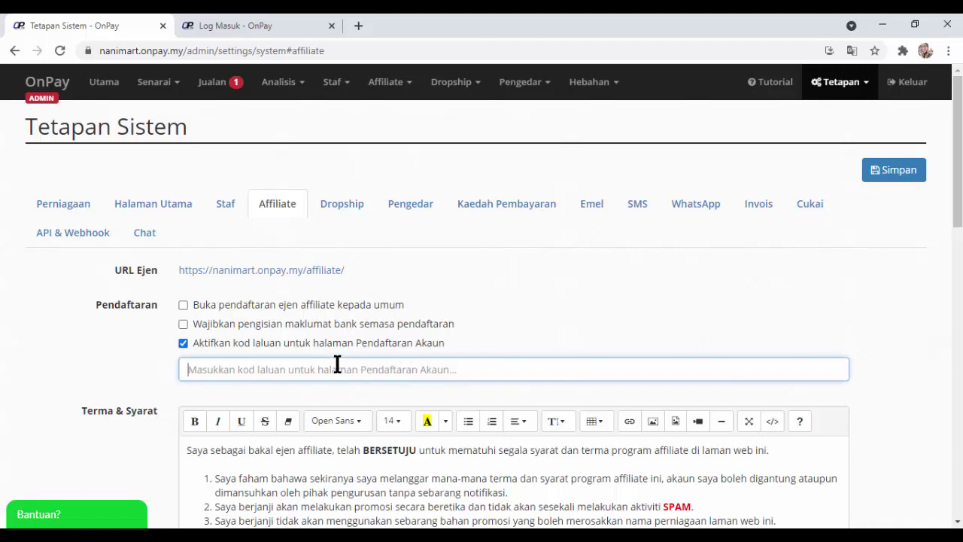
{"action": "type", "text": "kodEjen"}
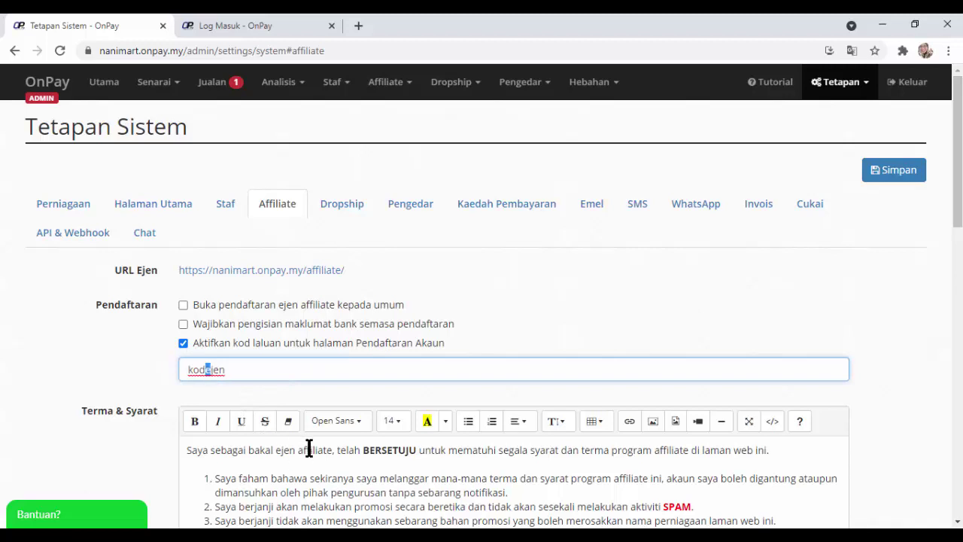
{"action": "left_click", "coordinate": [529, 341]}
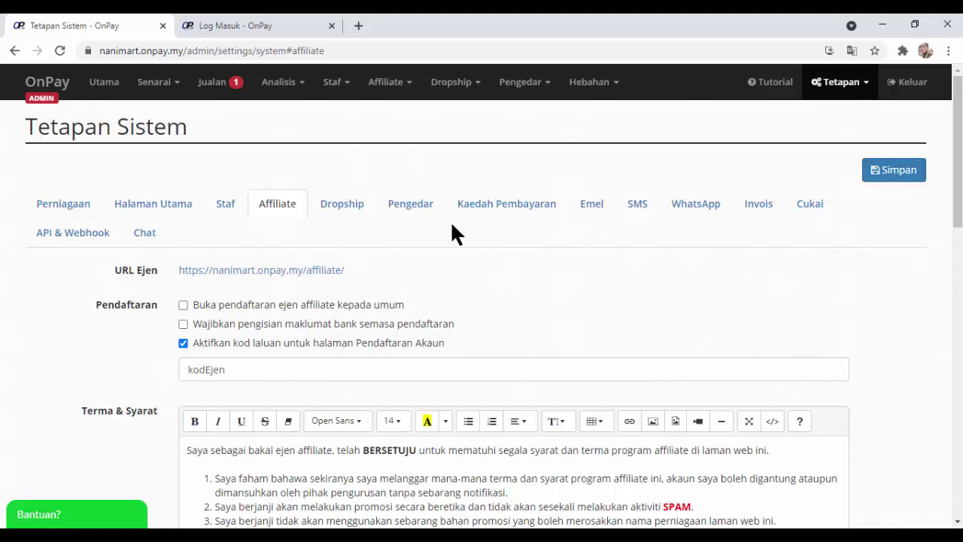
Open donia.onpay.my in a new tab and go to its affiliate registration form.
{"action": "left_click", "coordinate": [357, 24]}
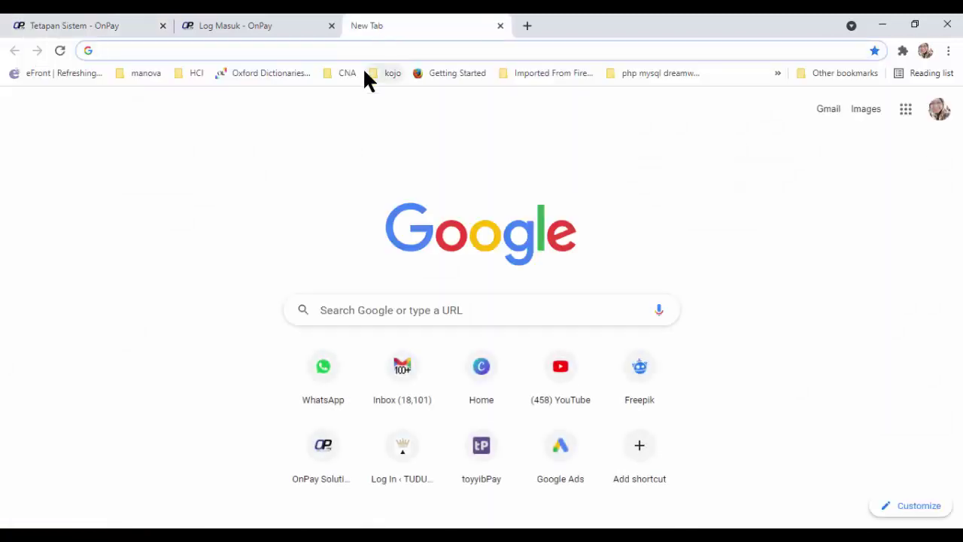
{"action": "type", "text": "donia.onpay.my"}
{"action": "key", "text": "Return"}
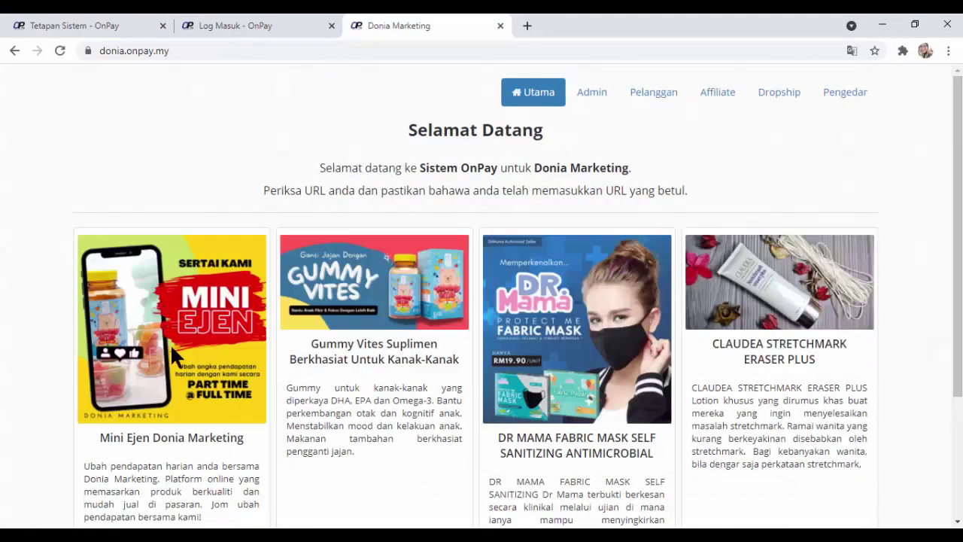
{"action": "scroll", "coordinate": [170, 357], "scroll_direction": "down", "scroll_amount": 3}
{"action": "scroll", "coordinate": [555, 254], "scroll_direction": "up", "scroll_amount": 3}
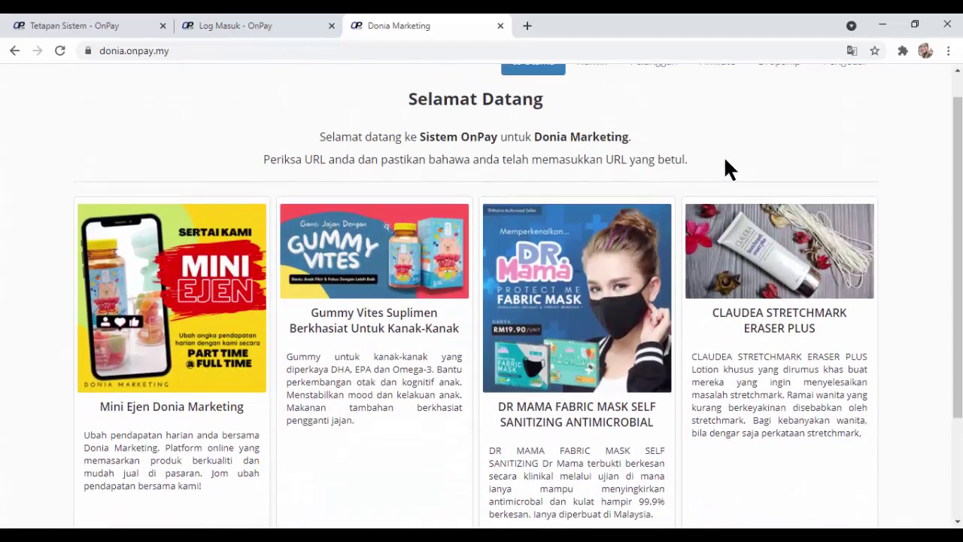
{"action": "left_click", "coordinate": [714, 93]}
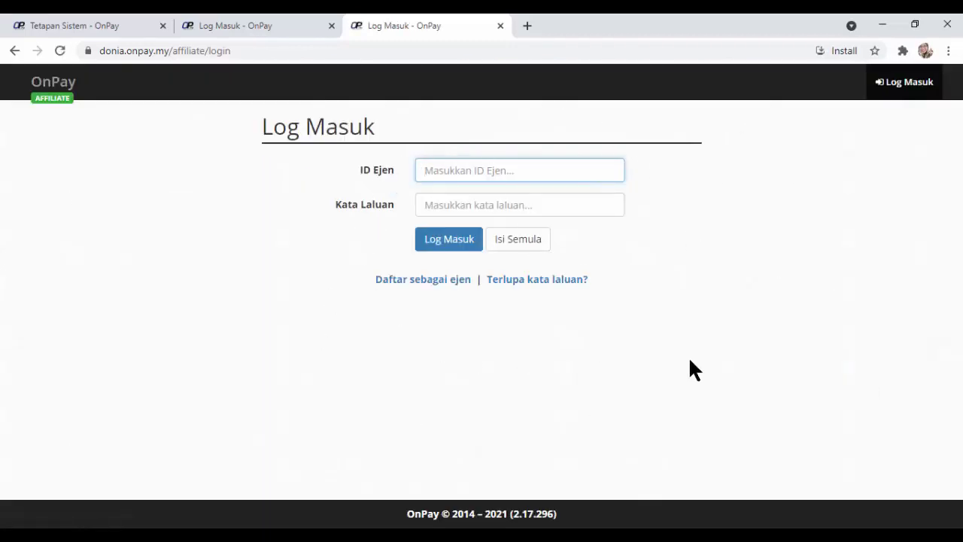
{"action": "left_click", "coordinate": [412, 282]}
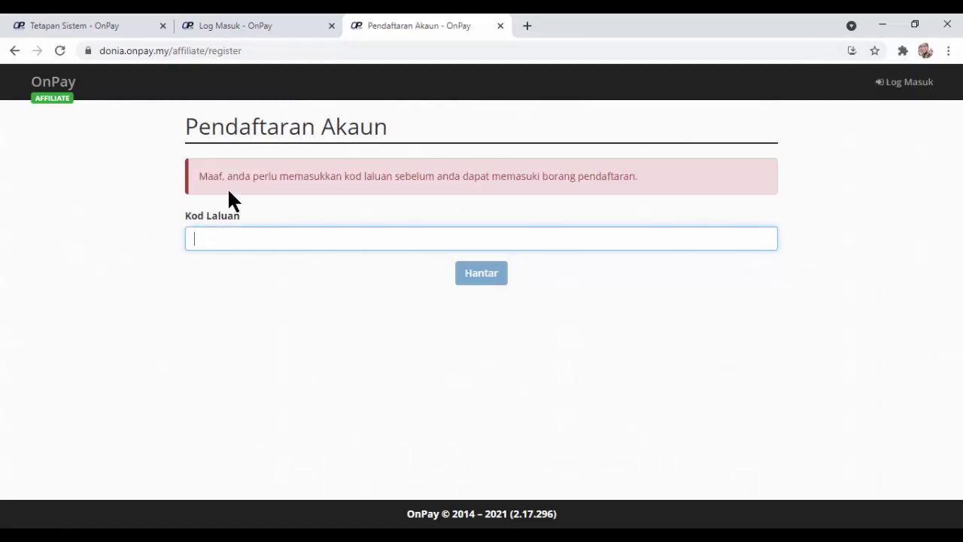
Note the passcode-required warning, then remove 'affiliate/register' from the address to load the store home page.
{"action": "left_click_drag", "start_coordinate": [229, 179], "coordinate": [516, 183]}
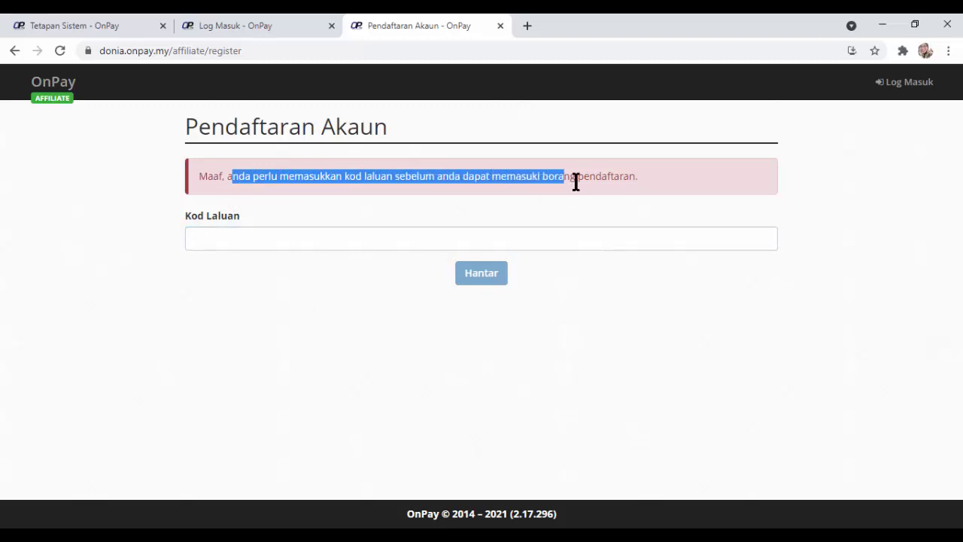
{"action": "left_click_drag", "start_coordinate": [575, 182], "coordinate": [634, 176]}
{"action": "left_click", "coordinate": [671, 169]}
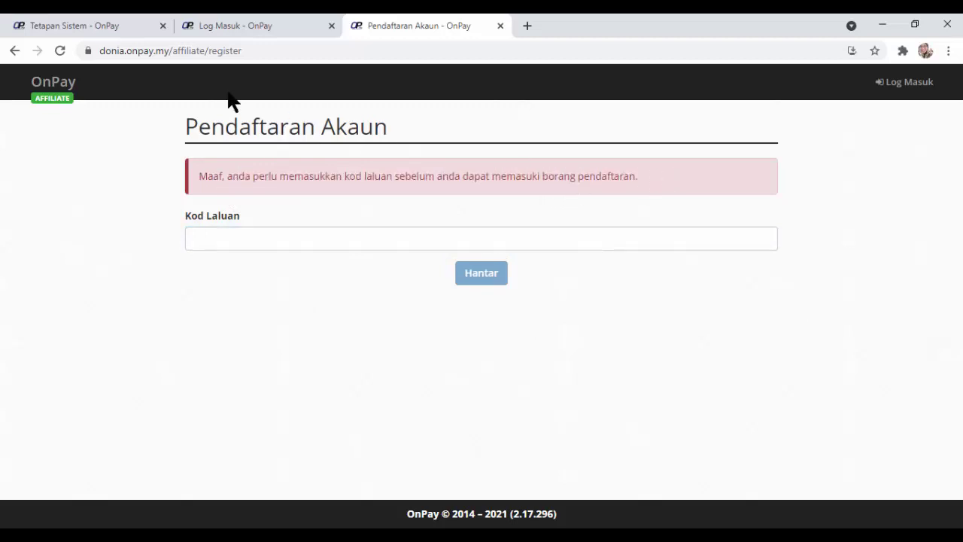
{"action": "left_click", "coordinate": [277, 30]}
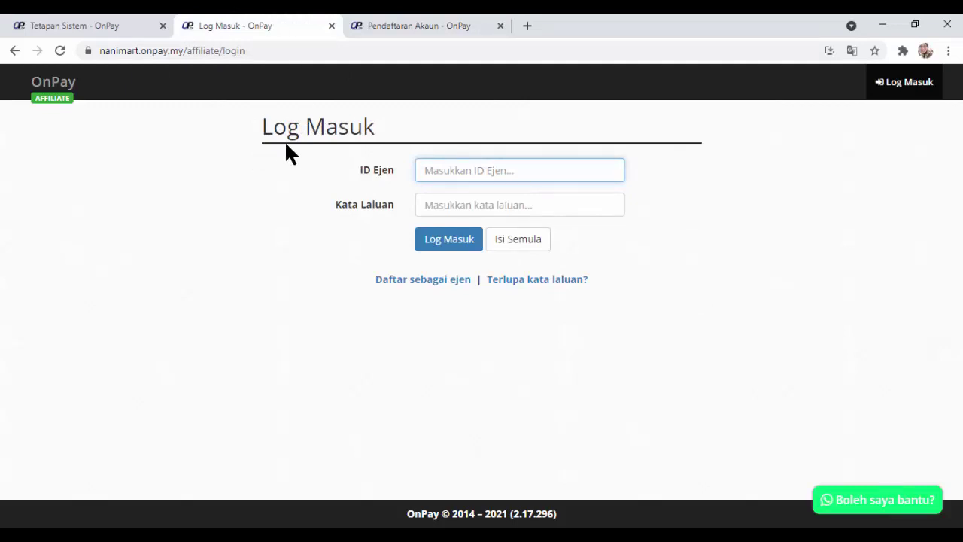
{"action": "left_click", "coordinate": [361, 25]}
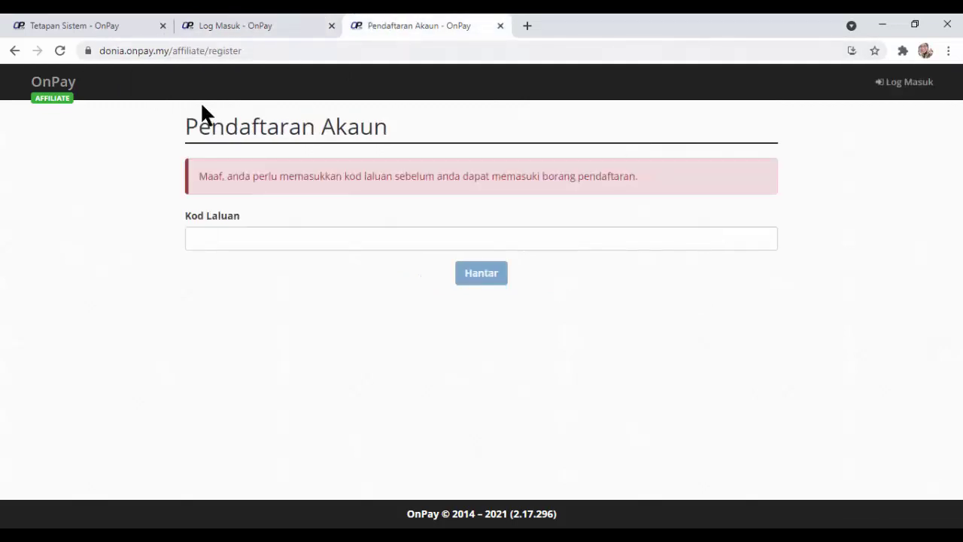
{"action": "left_click_drag", "start_coordinate": [174, 50], "coordinate": [329, 53]}
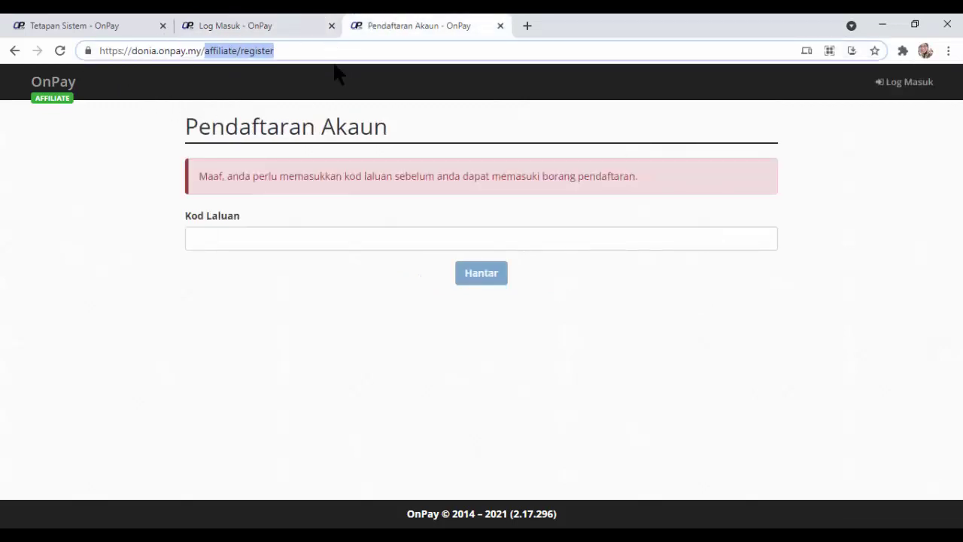
{"action": "key", "text": "BackSpace"}
{"action": "key", "text": "Return"}
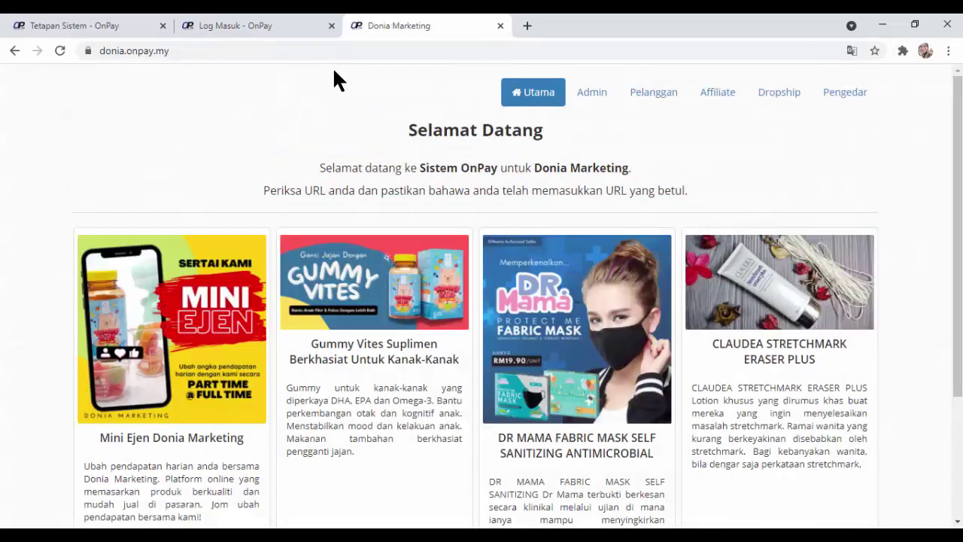
Open the Mini Ejen order form via 'Klik Untuk Info Lanjut' and scroll to the Butiran Pembelian table.
{"action": "scroll", "coordinate": [187, 242], "scroll_direction": "down", "scroll_amount": 3}
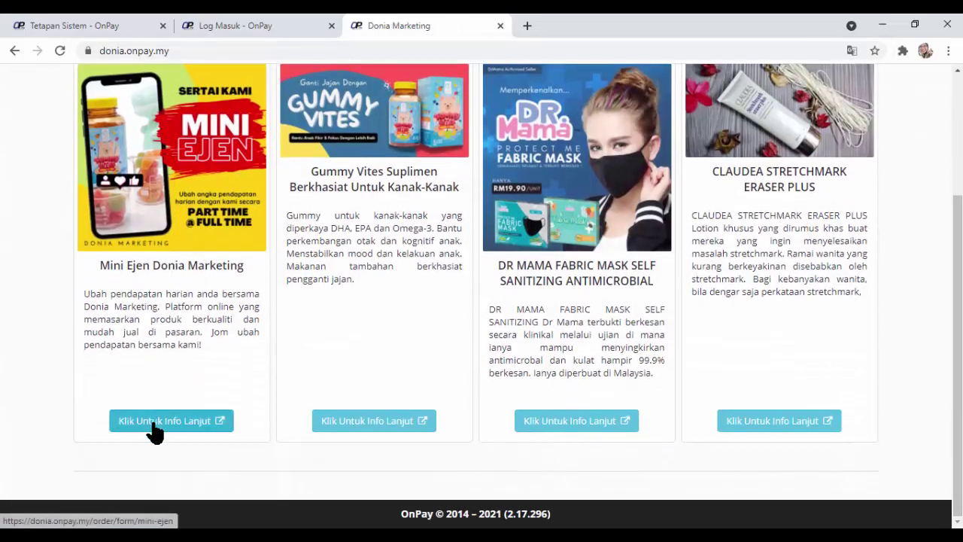
{"action": "left_click", "coordinate": [154, 423]}
{"action": "scroll", "coordinate": [667, 326], "scroll_direction": "down", "scroll_amount": 5}
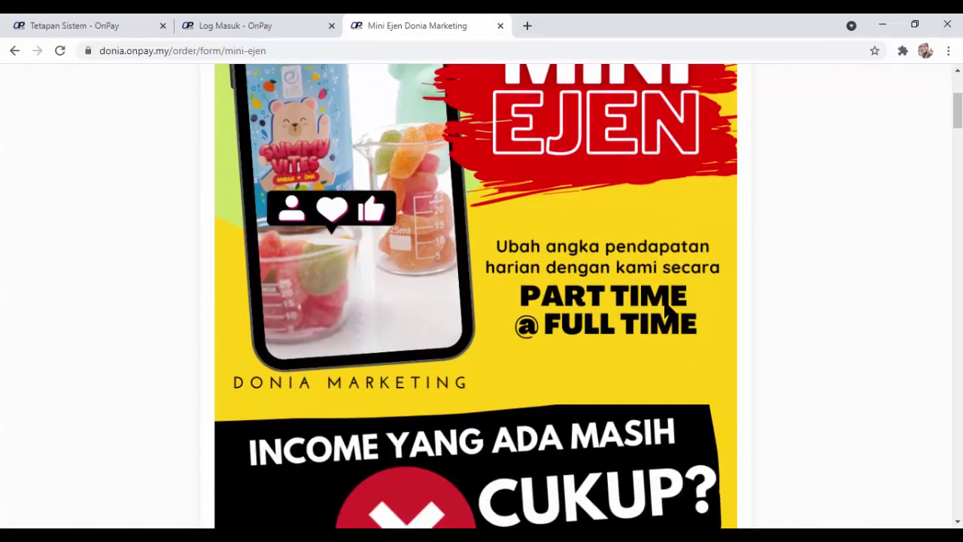
{"action": "scroll", "coordinate": [665, 298], "scroll_direction": "down", "scroll_amount": 1}
{"action": "scroll", "coordinate": [464, 230], "scroll_direction": "down", "scroll_amount": 15}
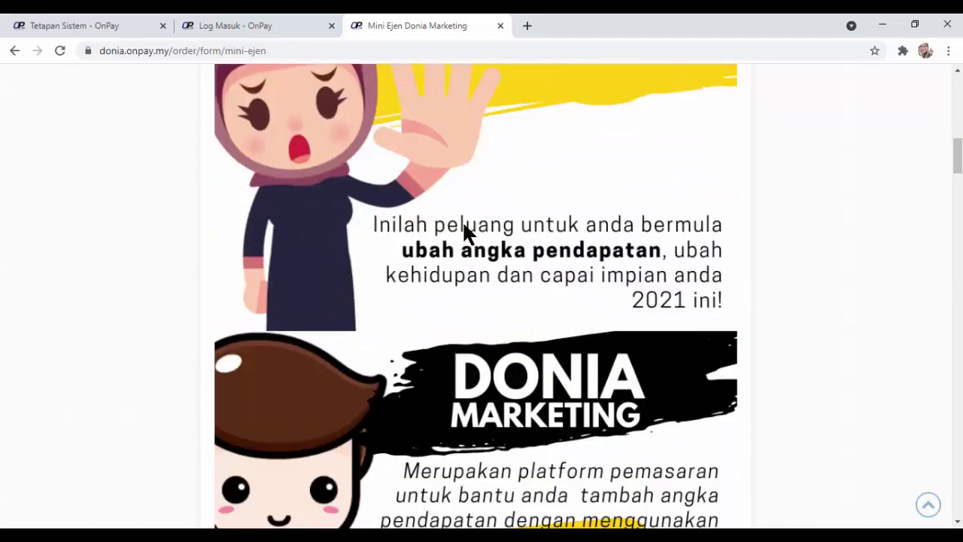
{"action": "scroll", "coordinate": [466, 235], "scroll_direction": "down", "scroll_amount": 20}
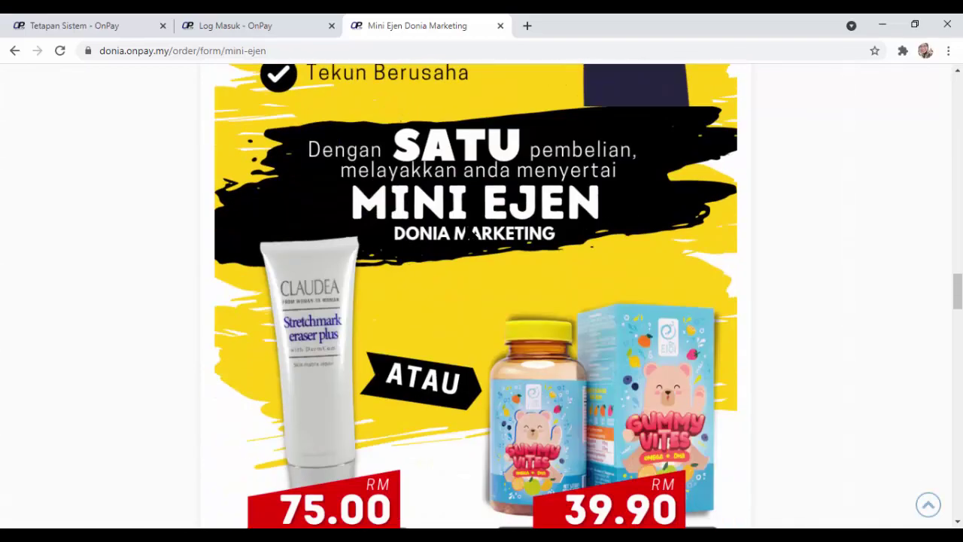
{"action": "scroll", "coordinate": [464, 235], "scroll_direction": "down", "scroll_amount": 10}
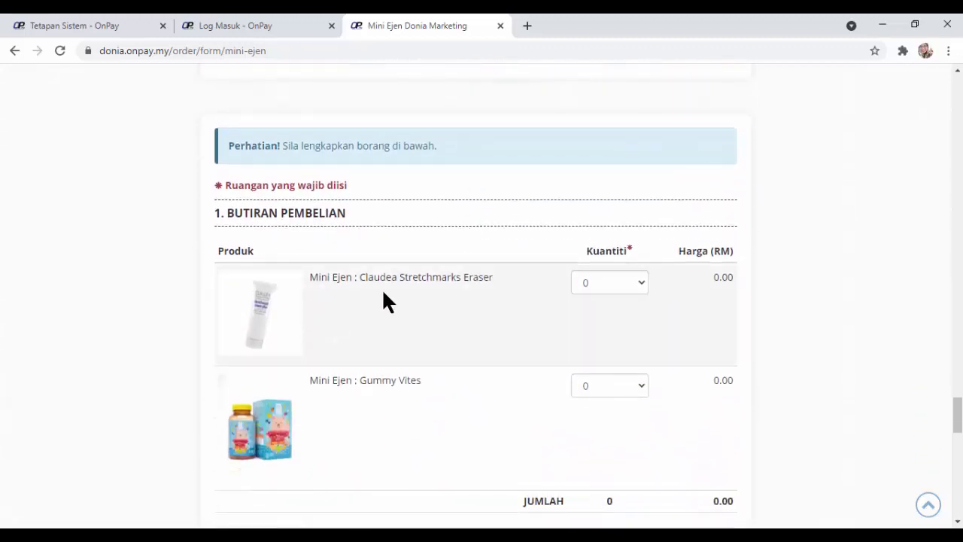
{"action": "scroll", "coordinate": [494, 289], "scroll_direction": "up", "scroll_amount": 12}
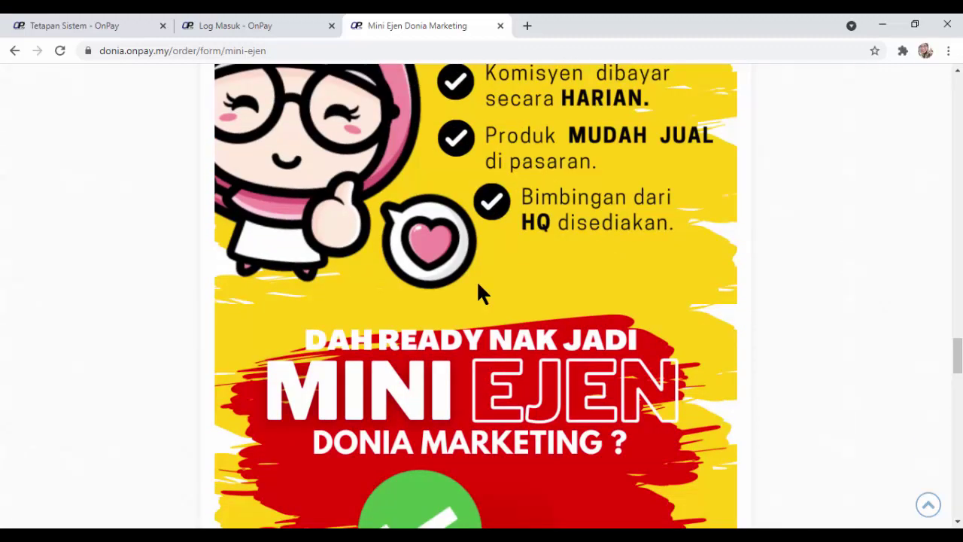
{"action": "scroll", "coordinate": [486, 285], "scroll_direction": "up", "scroll_amount": 10}
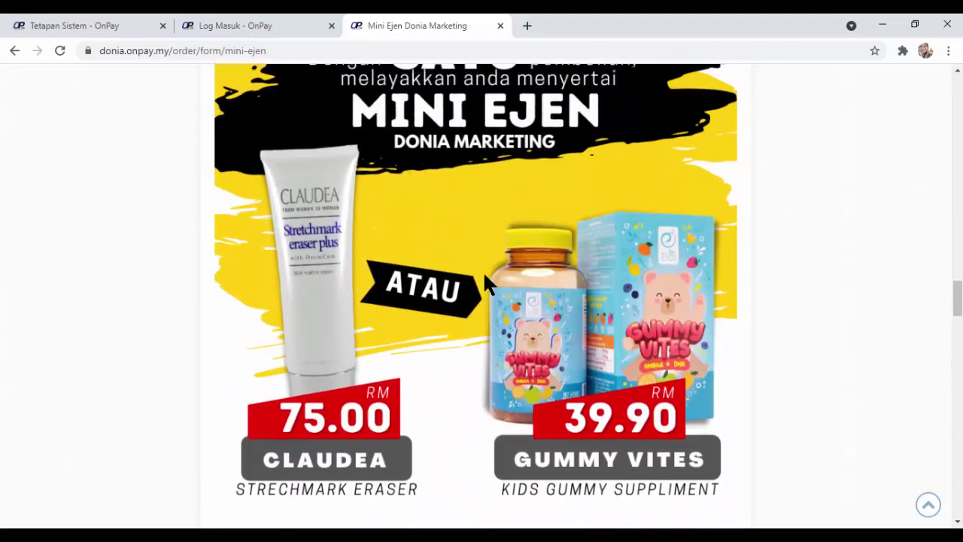
{"action": "scroll", "coordinate": [431, 235], "scroll_direction": "up", "scroll_amount": 2}
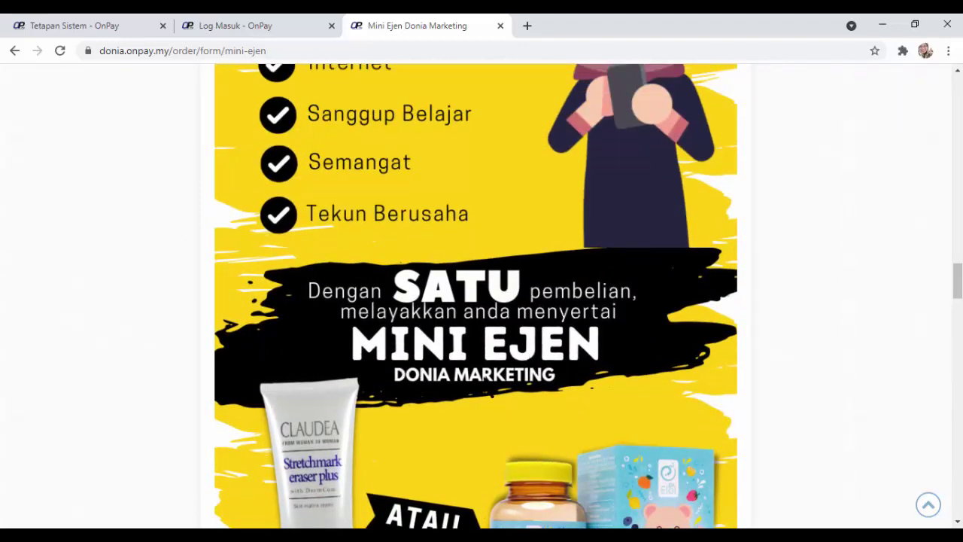
{"action": "scroll", "coordinate": [517, 375], "scroll_direction": "down", "scroll_amount": 5}
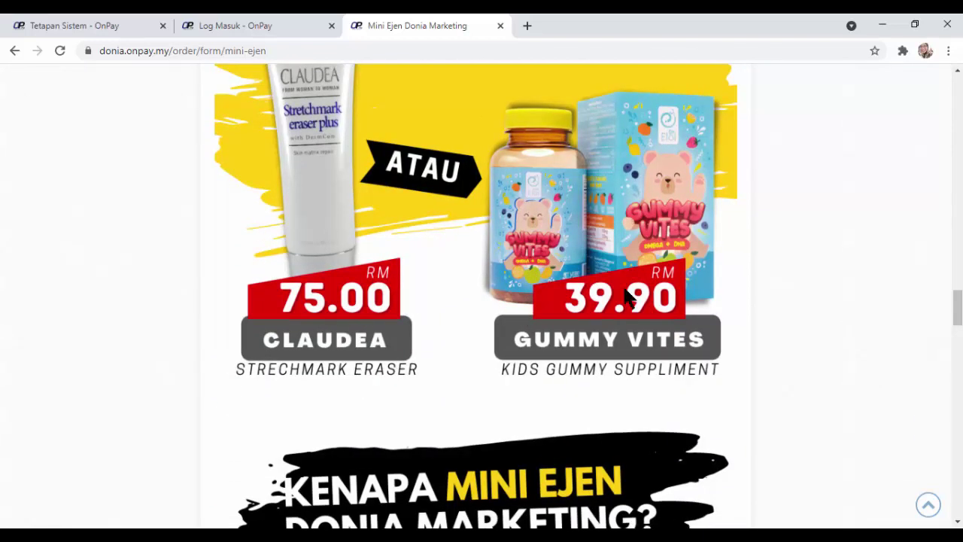
{"action": "scroll", "coordinate": [527, 278], "scroll_direction": "up", "scroll_amount": 1}
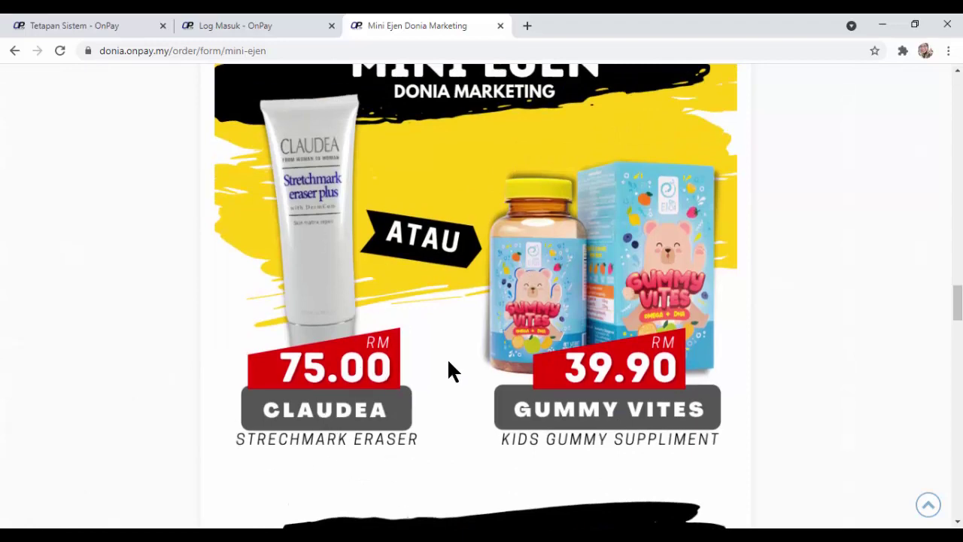
{"action": "scroll", "coordinate": [447, 354], "scroll_direction": "down", "scroll_amount": 15}
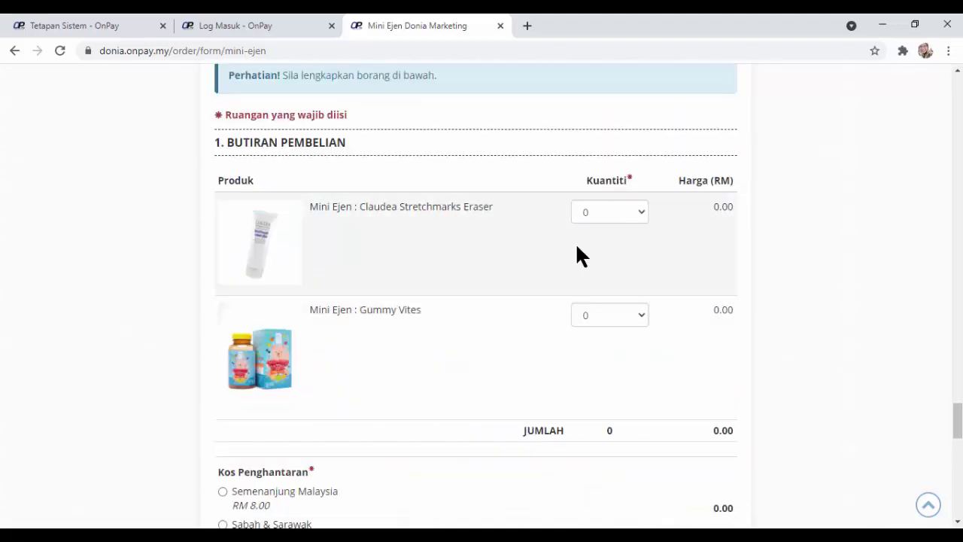
Order one Gummy Vites at RM 39.90 with Semenanjung Malaysia delivery.
{"action": "left_click", "coordinate": [630, 313]}
{"action": "left_click", "coordinate": [613, 346]}
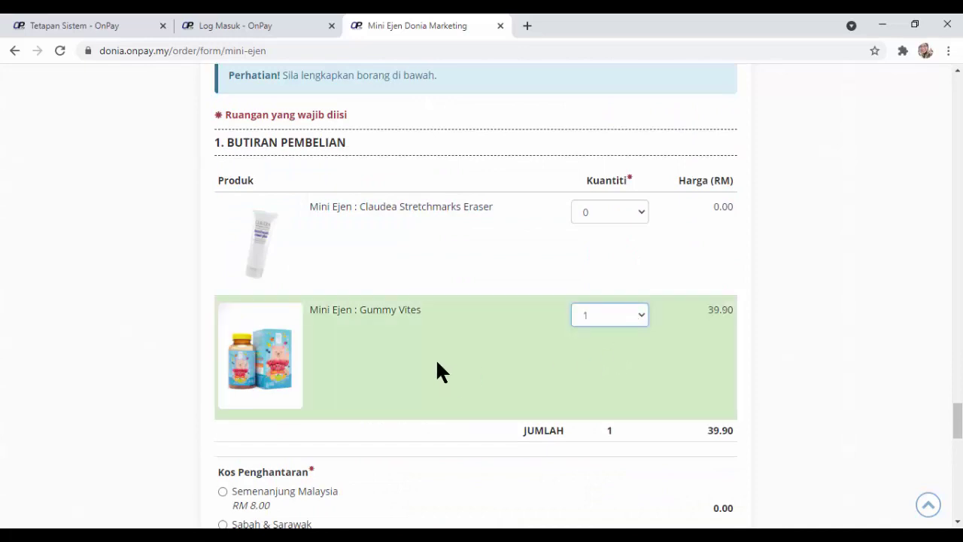
{"action": "scroll", "coordinate": [436, 358], "scroll_direction": "down", "scroll_amount": 2}
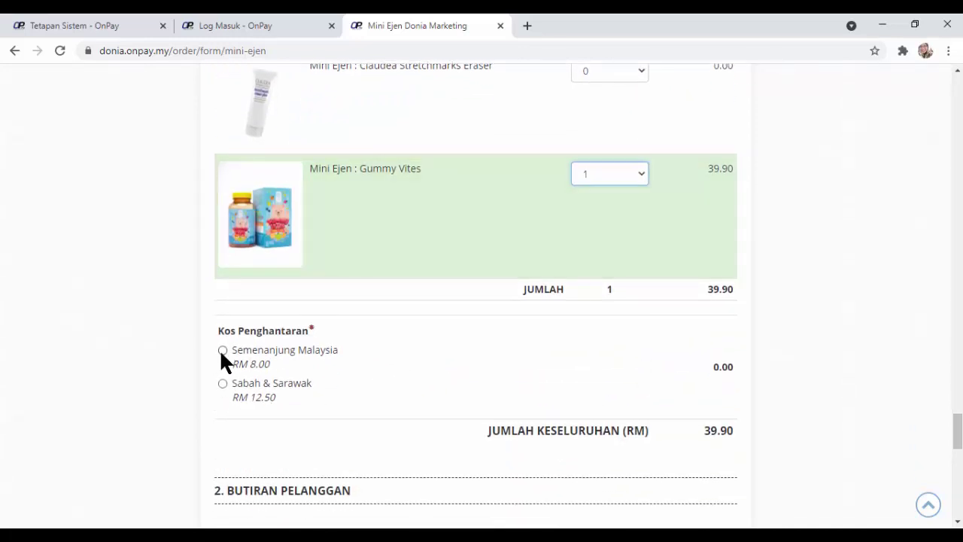
{"action": "left_click", "coordinate": [223, 351]}
{"action": "scroll", "coordinate": [458, 382], "scroll_direction": "down", "scroll_amount": 6}
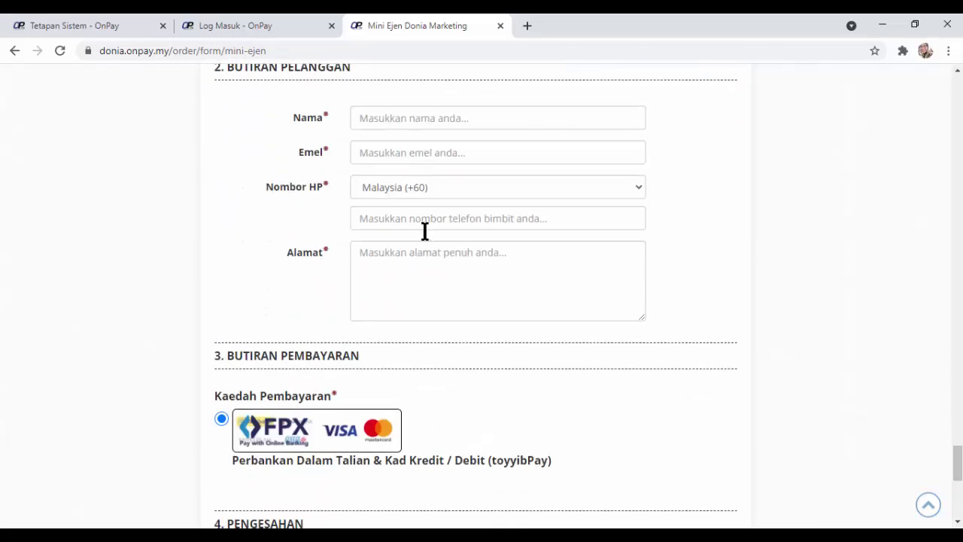
{"action": "scroll", "coordinate": [440, 338], "scroll_direction": "down", "scroll_amount": 3}
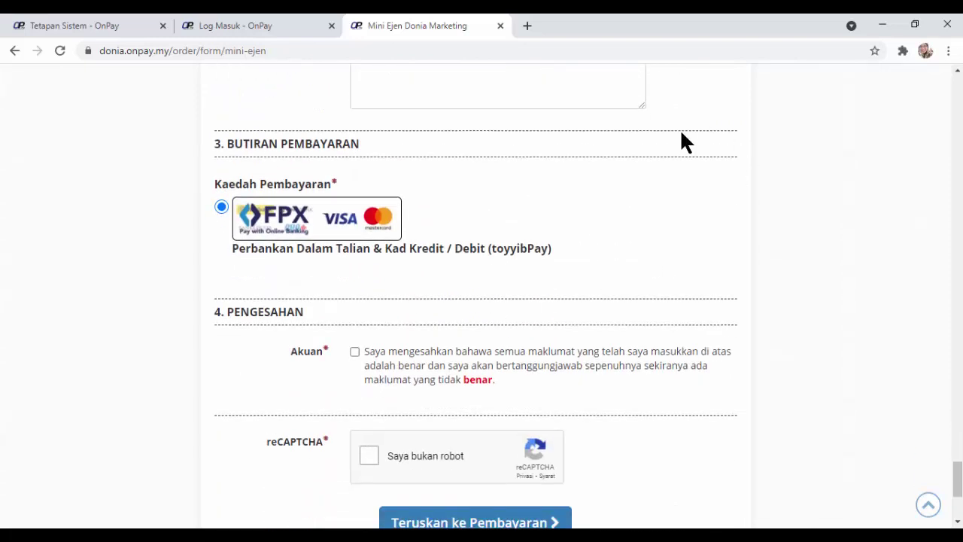
{"action": "scroll", "coordinate": [414, 251], "scroll_direction": "up", "scroll_amount": 4}
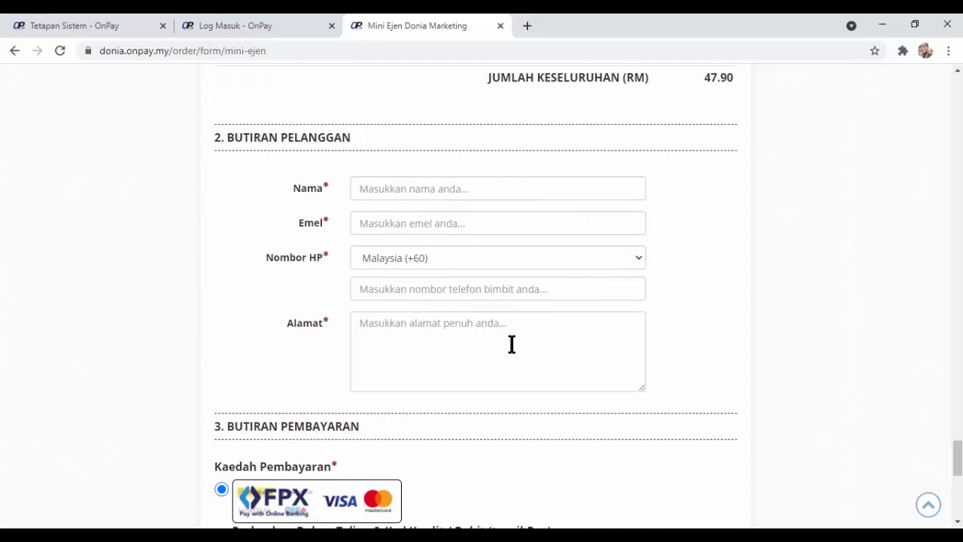
{"action": "scroll", "coordinate": [451, 289], "scroll_direction": "down", "scroll_amount": 4}
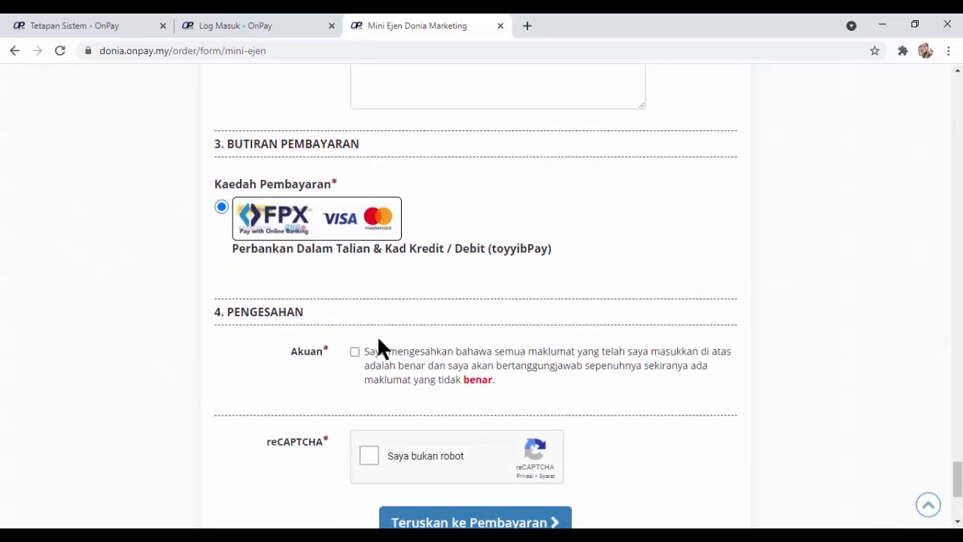
Pass reCAPTCHA, proceed to payment for 47.90, then open the mini-ejen Kemaskini Borang page.
{"action": "left_click", "coordinate": [368, 455]}
{"action": "scroll", "coordinate": [517, 354], "scroll_direction": "down", "scroll_amount": 3}
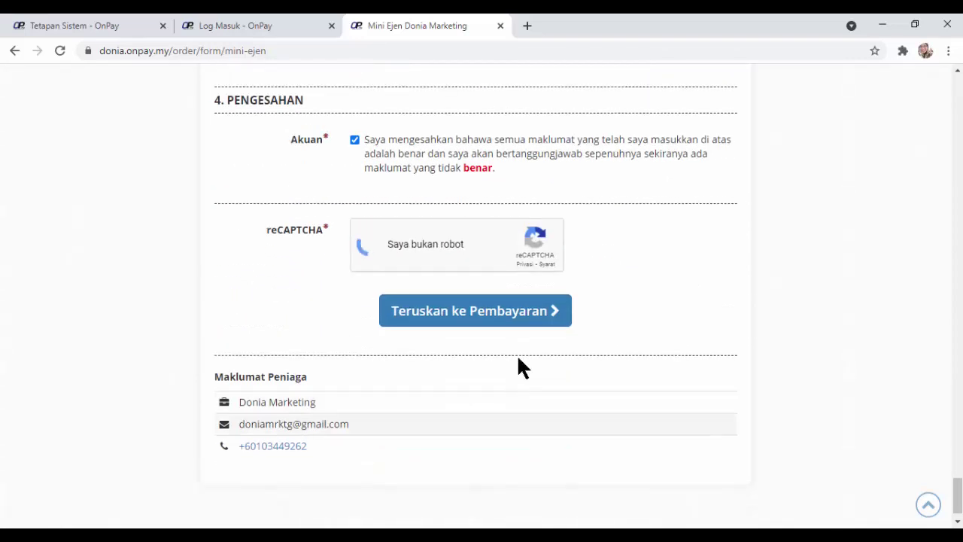
{"action": "left_click", "coordinate": [535, 320]}
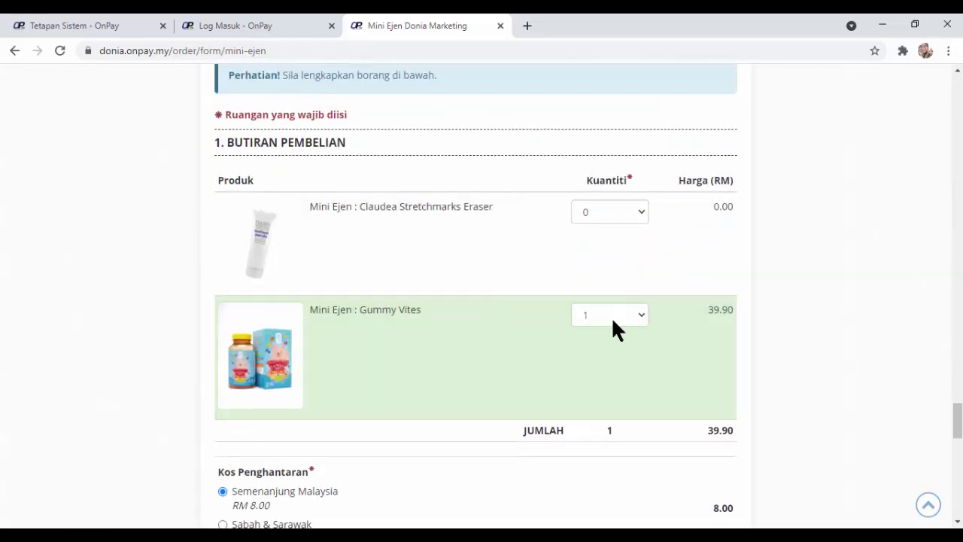
{"action": "left_click", "coordinate": [786, 535]}
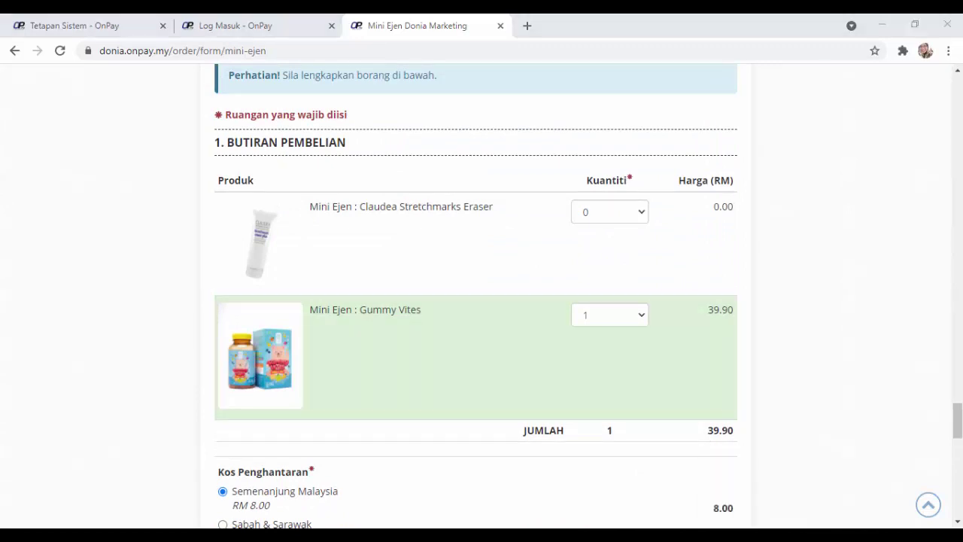
{"action": "left_click", "coordinate": [879, 467]}
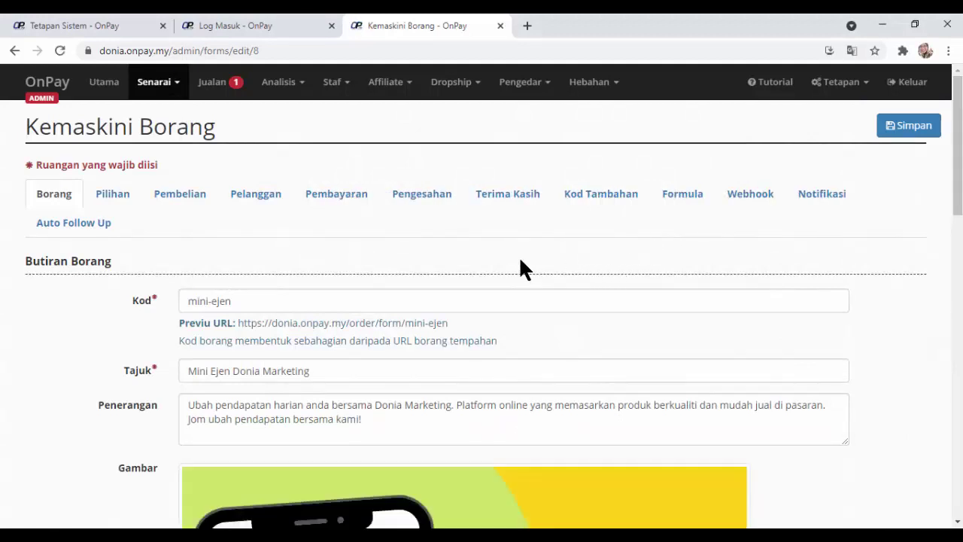
Open the mini-ejen form's Terima Kasih tab showing the cancelled-order thank-you template.
{"action": "scroll", "coordinate": [537, 276], "scroll_direction": "down", "scroll_amount": 5}
{"action": "scroll", "coordinate": [712, 287], "scroll_direction": "down", "scroll_amount": 6}
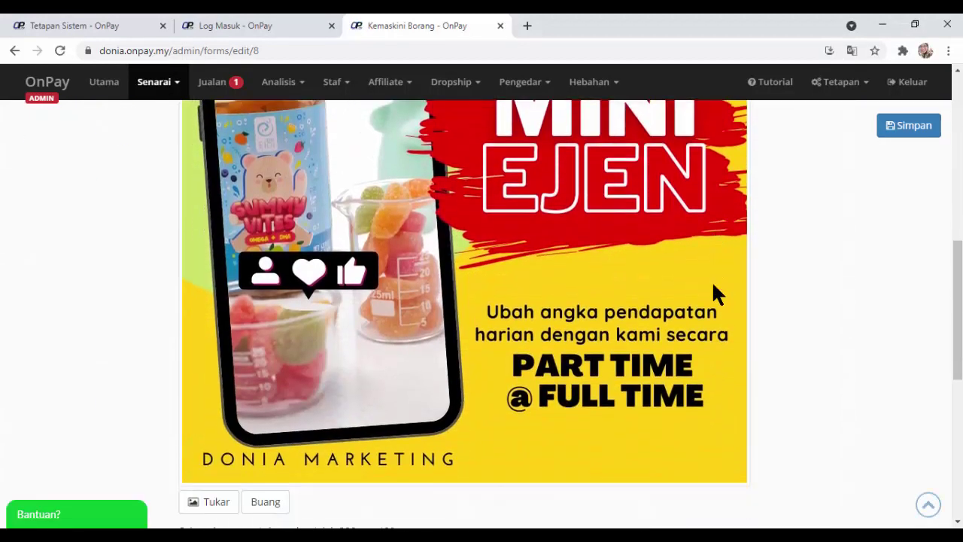
{"action": "scroll", "coordinate": [714, 284], "scroll_direction": "down", "scroll_amount": 2}
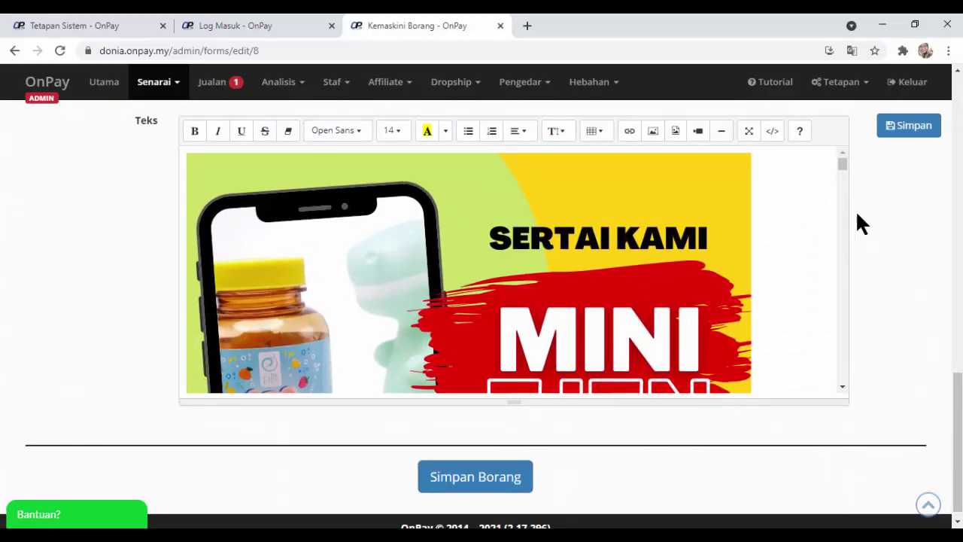
{"action": "left_click_drag", "start_coordinate": [843, 173], "coordinate": [827, 395]}
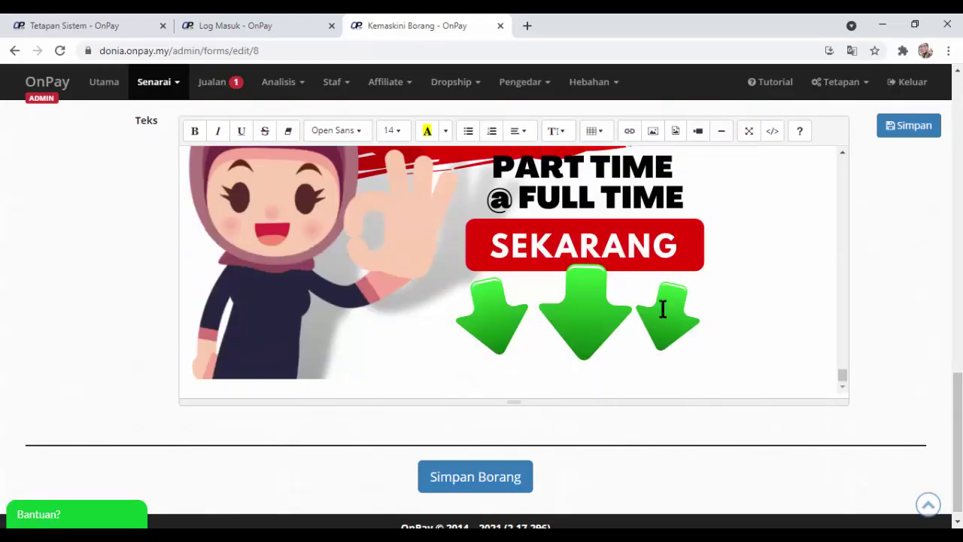
{"action": "scroll", "coordinate": [650, 258], "scroll_direction": "up", "scroll_amount": 5}
{"action": "scroll", "coordinate": [893, 222], "scroll_direction": "up", "scroll_amount": 10}
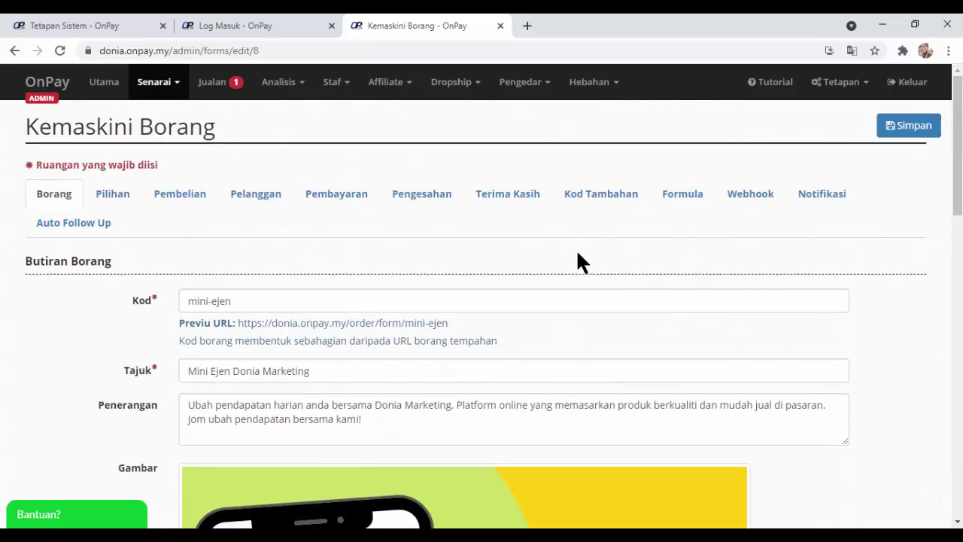
{"action": "left_click", "coordinate": [502, 197]}
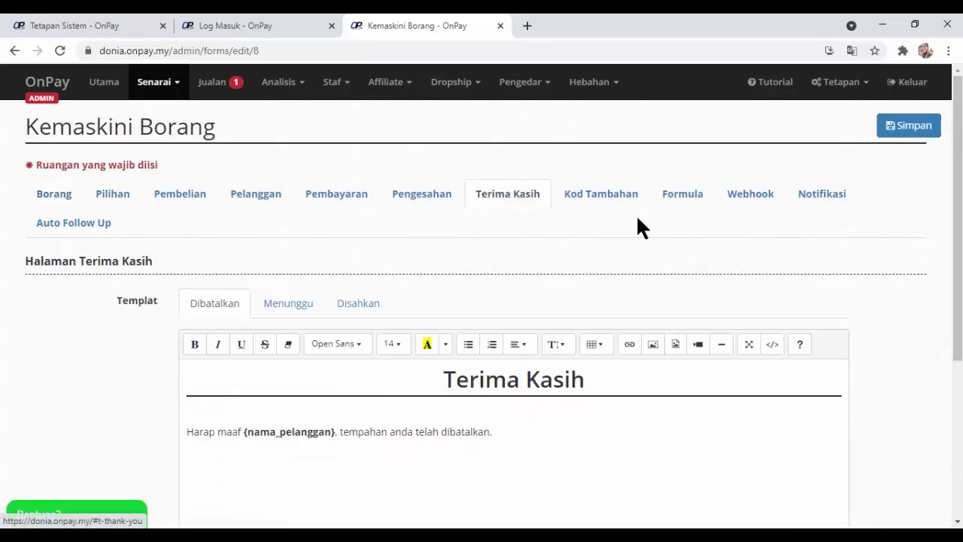
{"action": "left_click", "coordinate": [371, 305]}
{"action": "scroll", "coordinate": [890, 272], "scroll_direction": "down", "scroll_amount": 3}
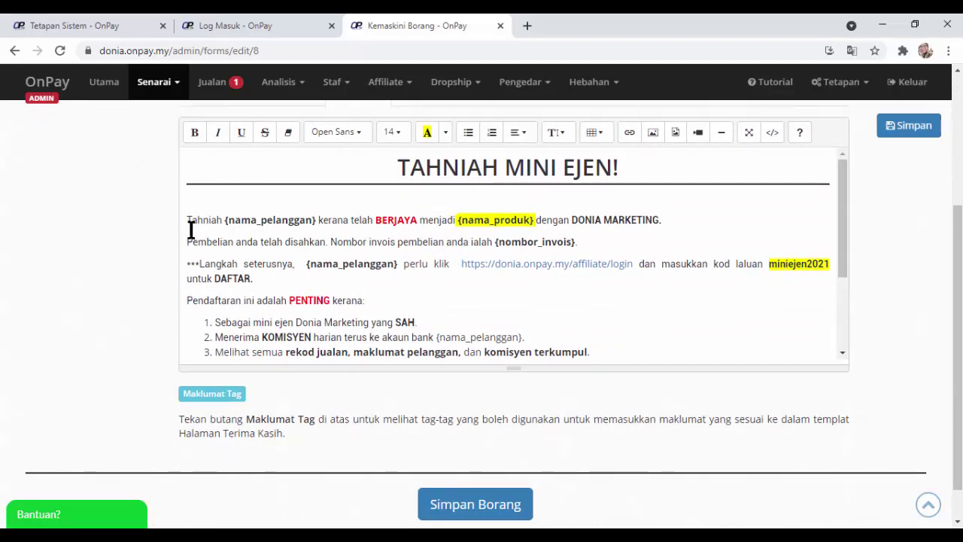
{"action": "left_click_drag", "start_coordinate": [188, 223], "coordinate": [490, 234]}
{"action": "left_click", "coordinate": [270, 240]}
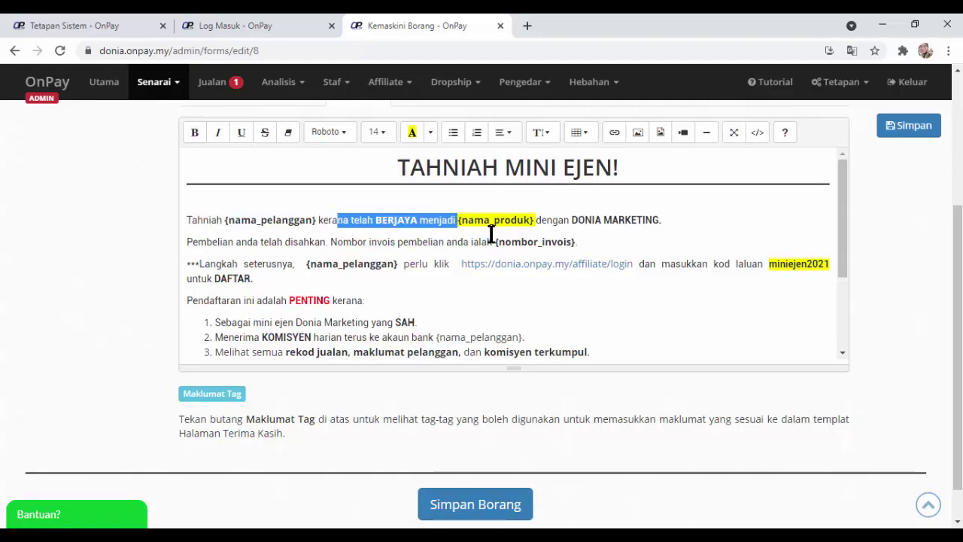
{"action": "left_click", "coordinate": [587, 241]}
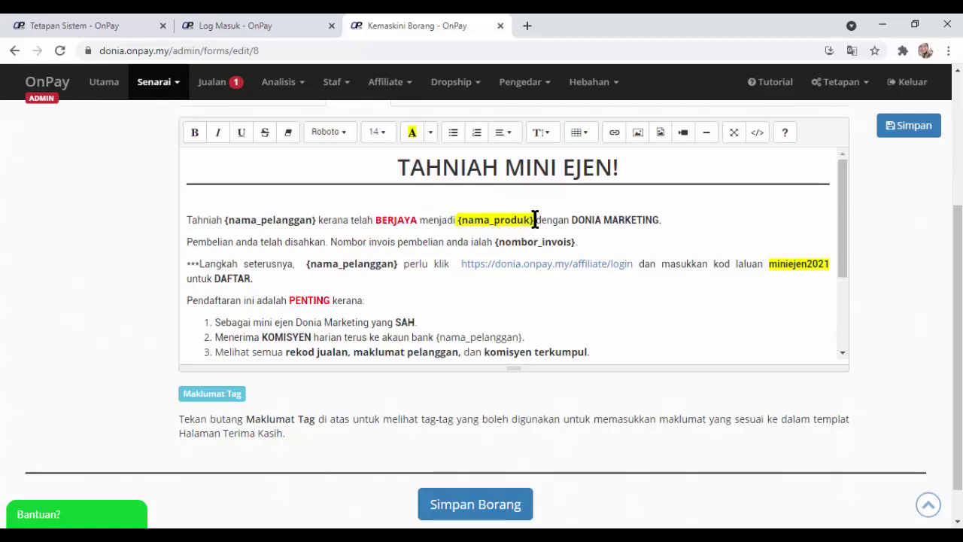
{"action": "left_click_drag", "start_coordinate": [534, 219], "coordinate": [458, 219]}
{"action": "left_click", "coordinate": [572, 246]}
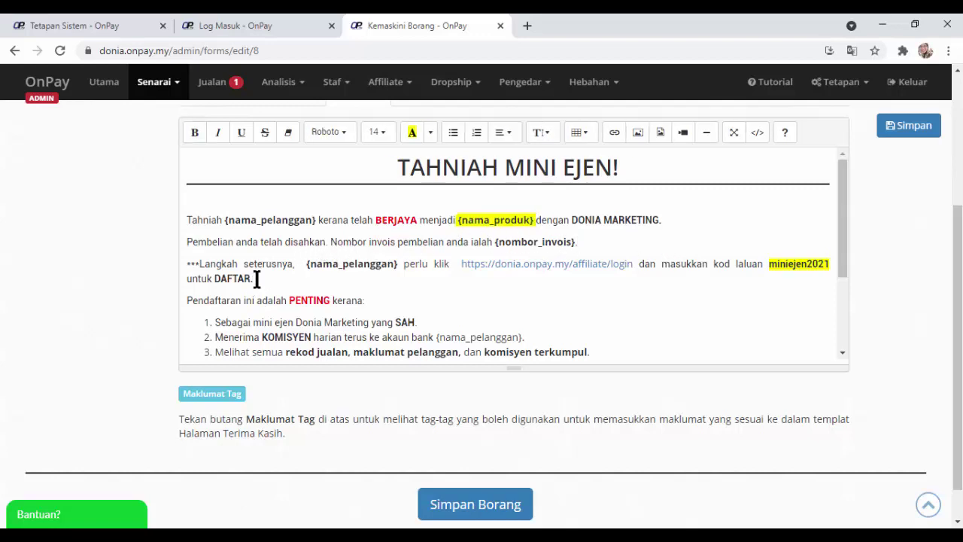
{"action": "scroll", "coordinate": [383, 269], "scroll_direction": "down", "scroll_amount": 1}
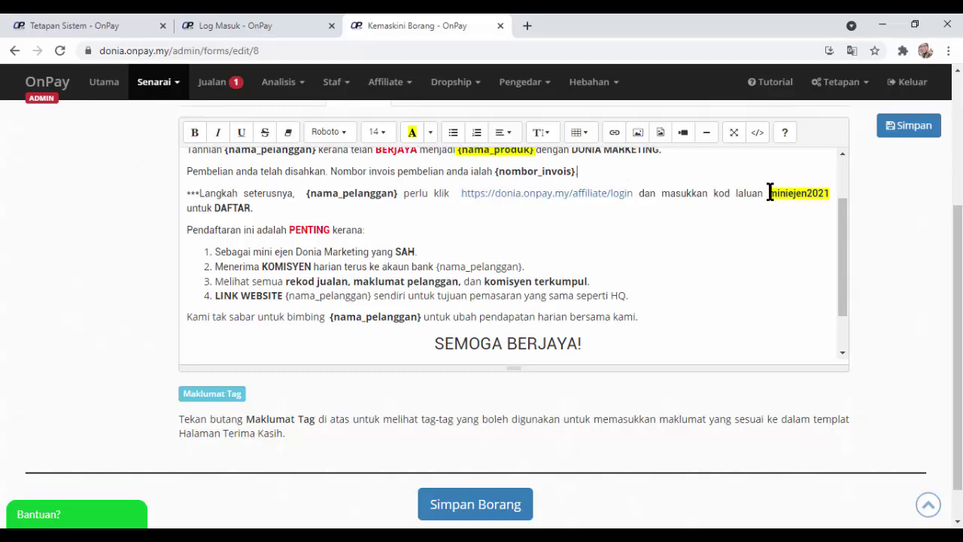
{"action": "mouse_move", "coordinate": [769, 193]}
{"action": "left_mouse_down"}
{"action": "mouse_move", "coordinate": [827, 192]}
{"action": "mouse_move", "coordinate": [769, 194]}
{"action": "left_mouse_up"}
{"action": "left_click", "coordinate": [827, 190]}
{"action": "left_click", "coordinate": [96, 26]}
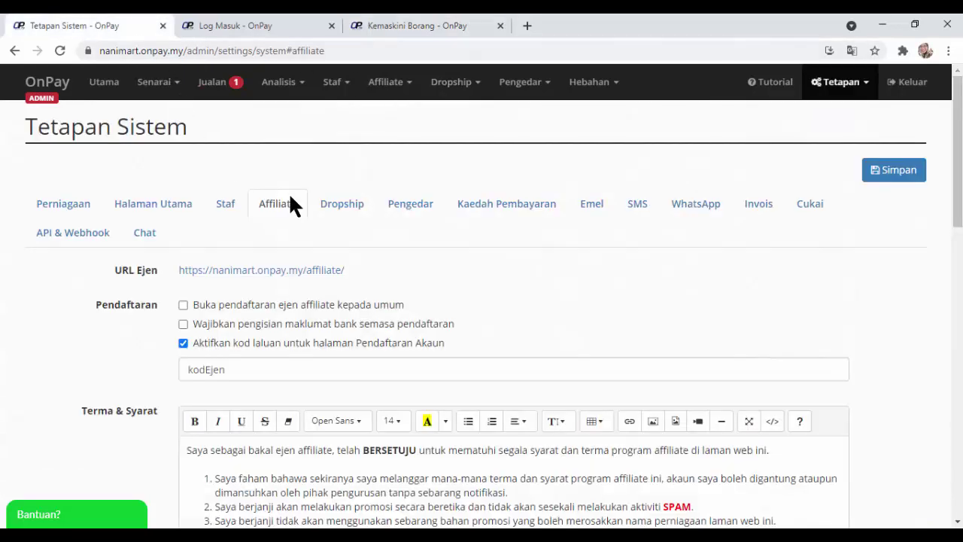
{"action": "scroll", "coordinate": [437, 232], "scroll_direction": "down", "scroll_amount": 1}
{"action": "left_click_drag", "start_coordinate": [224, 299], "coordinate": [181, 304]}
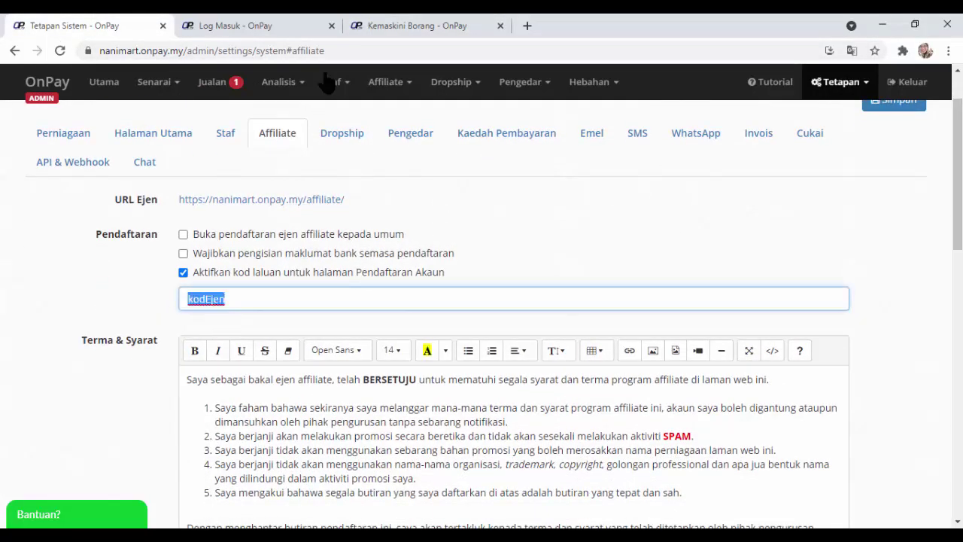
{"action": "left_click", "coordinate": [418, 23]}
{"action": "scroll", "coordinate": [518, 206], "scroll_direction": "up", "scroll_amount": 2}
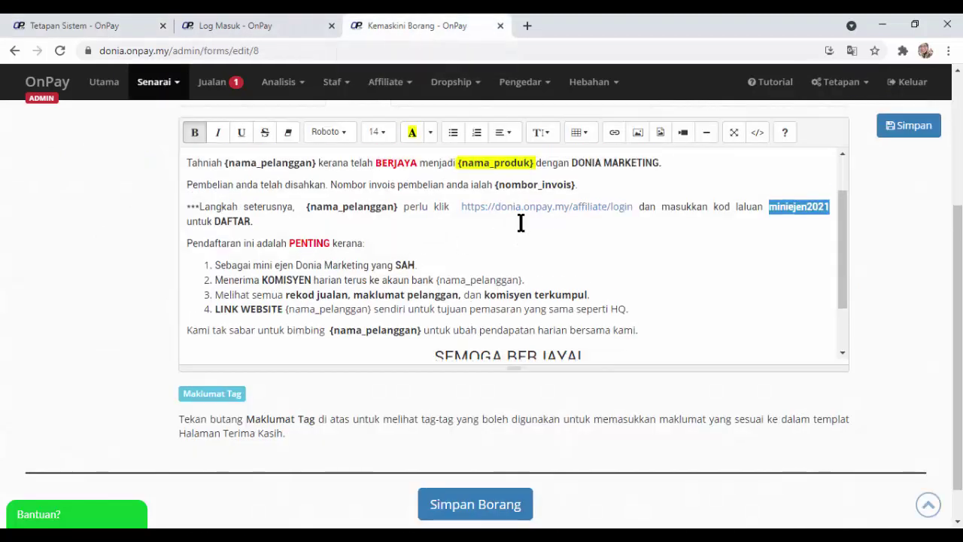
{"action": "scroll", "coordinate": [437, 207], "scroll_direction": "up", "scroll_amount": 1}
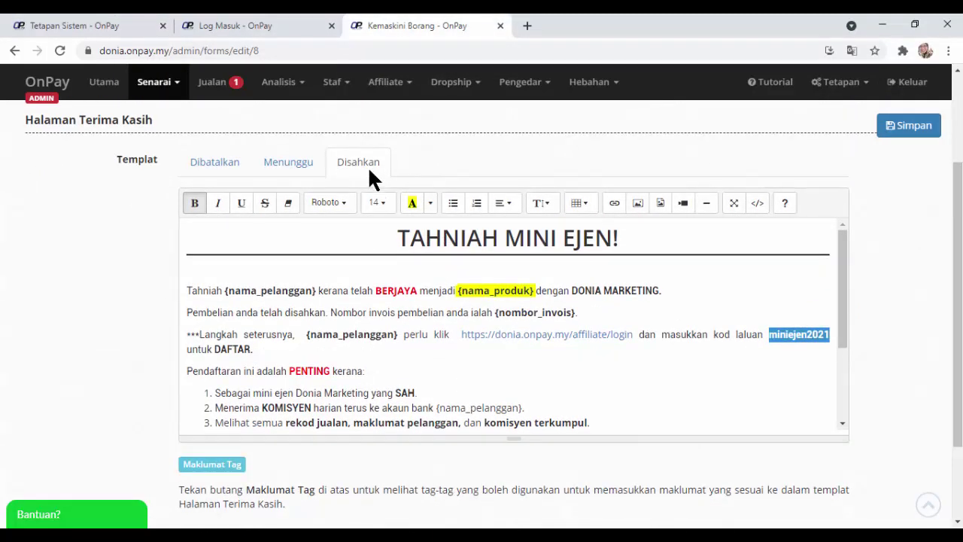
{"action": "scroll", "coordinate": [516, 161], "scroll_direction": "up", "scroll_amount": 2}
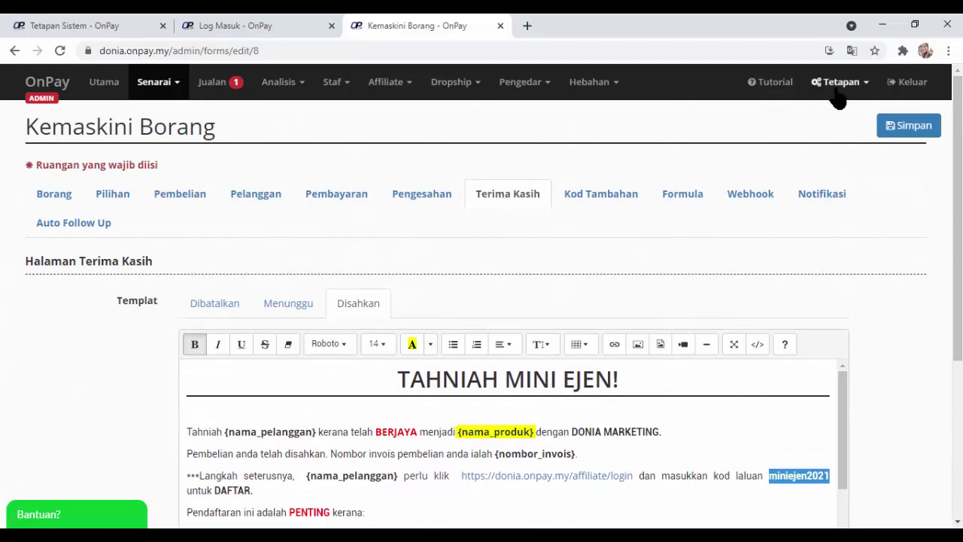
{"action": "left_click", "coordinate": [839, 82]}
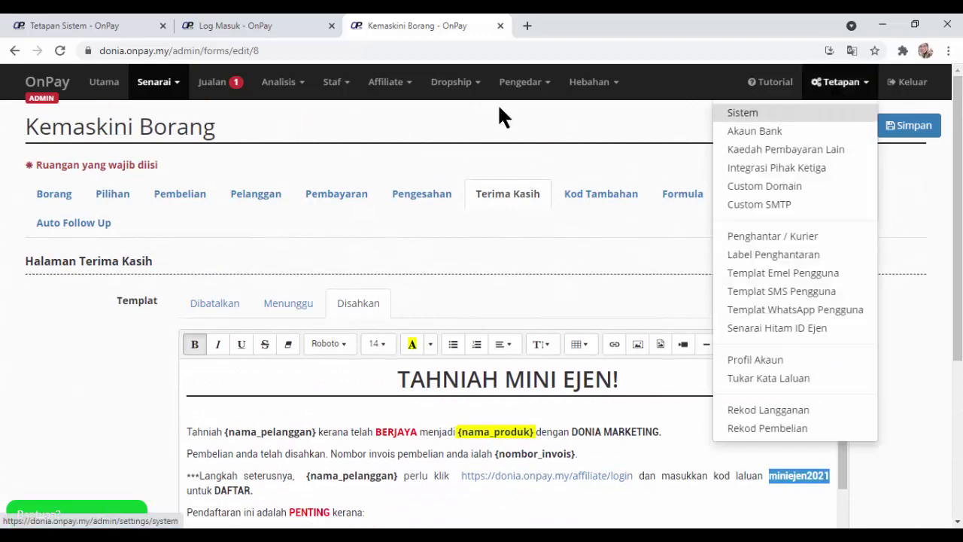
{"action": "left_click", "coordinate": [156, 82]}
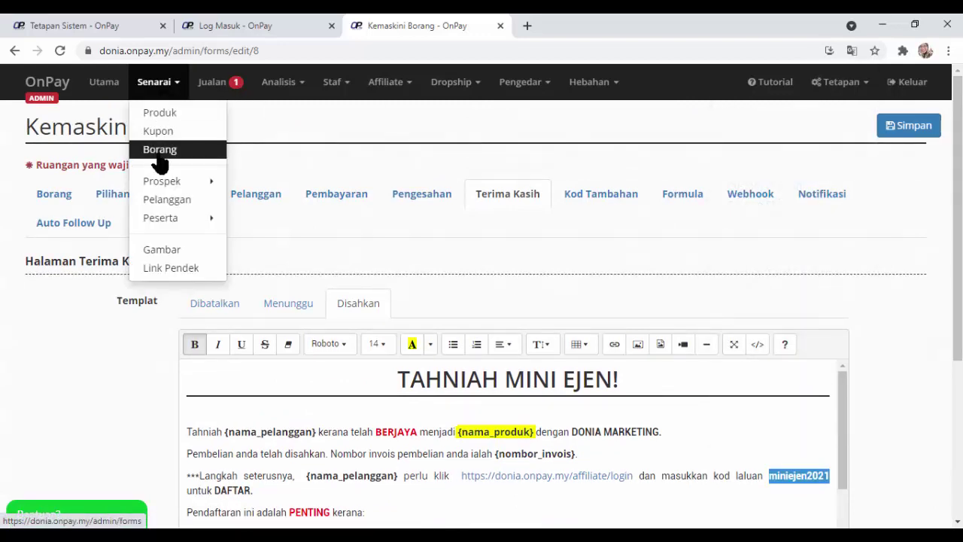
{"action": "left_click", "coordinate": [379, 236]}
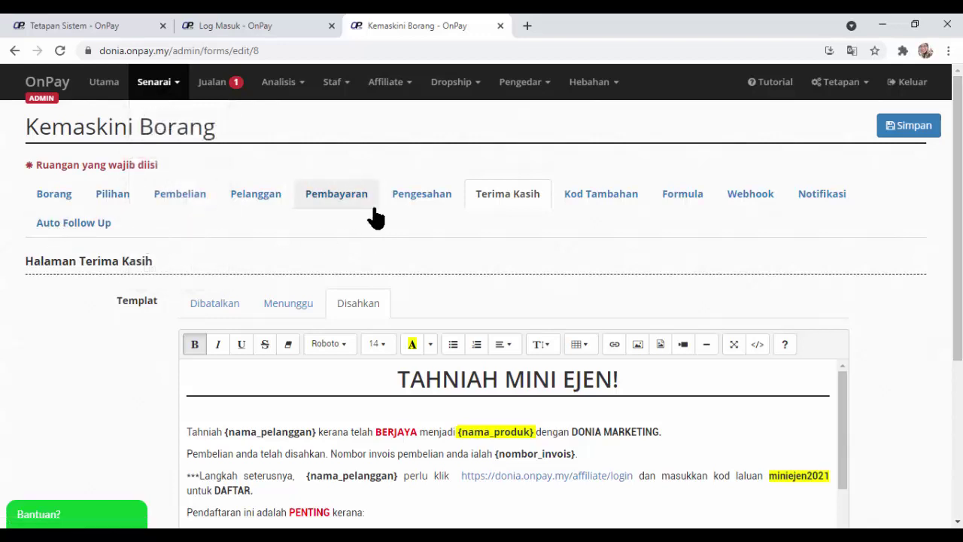
{"action": "scroll", "coordinate": [482, 219], "scroll_direction": "down", "scroll_amount": 1}
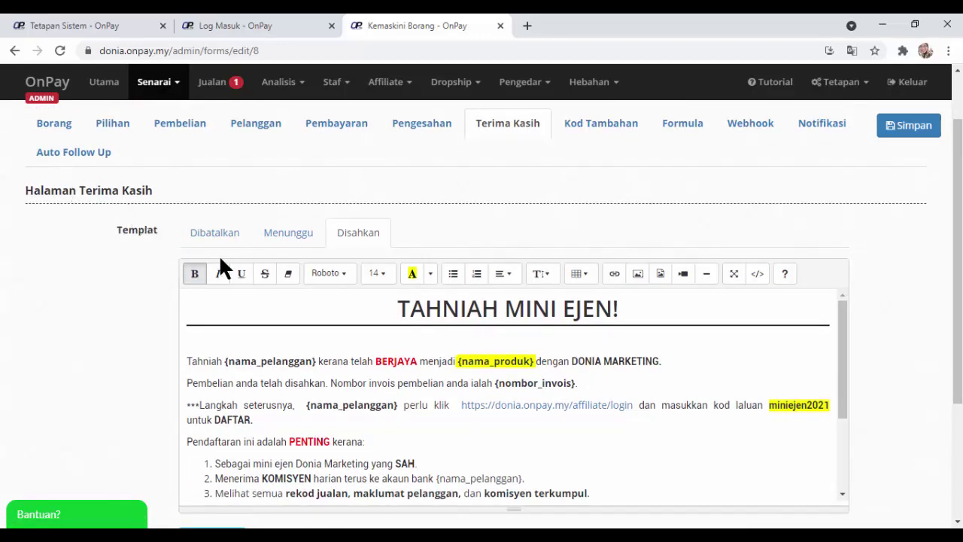
{"action": "scroll", "coordinate": [487, 218], "scroll_direction": "down", "scroll_amount": 2}
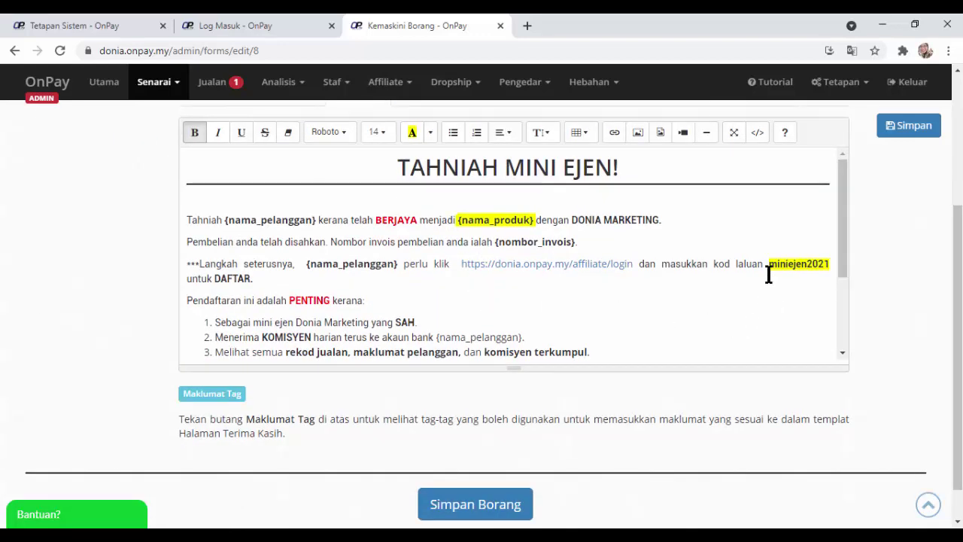
{"action": "left_click_drag", "start_coordinate": [768, 265], "coordinate": [813, 283]}
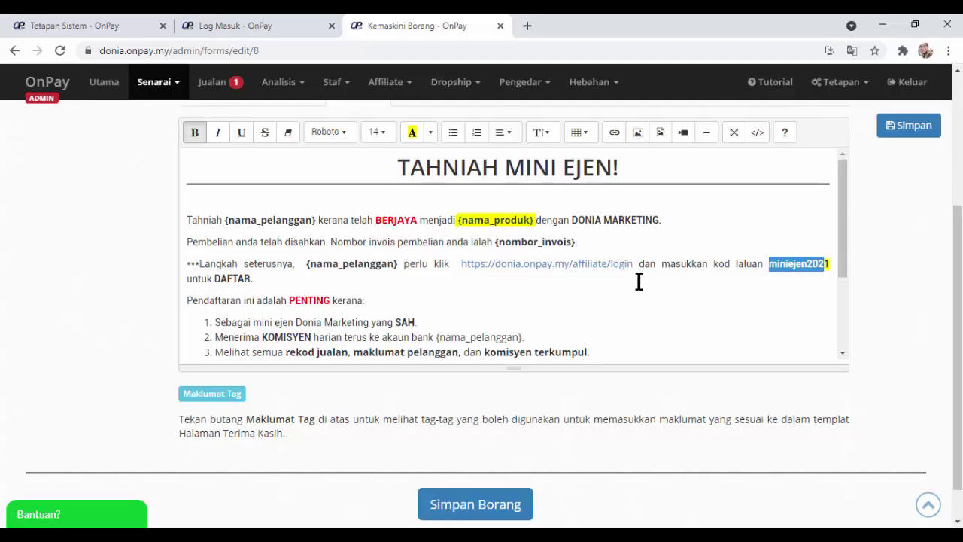
{"action": "scroll", "coordinate": [639, 281], "scroll_direction": "up", "scroll_amount": 1}
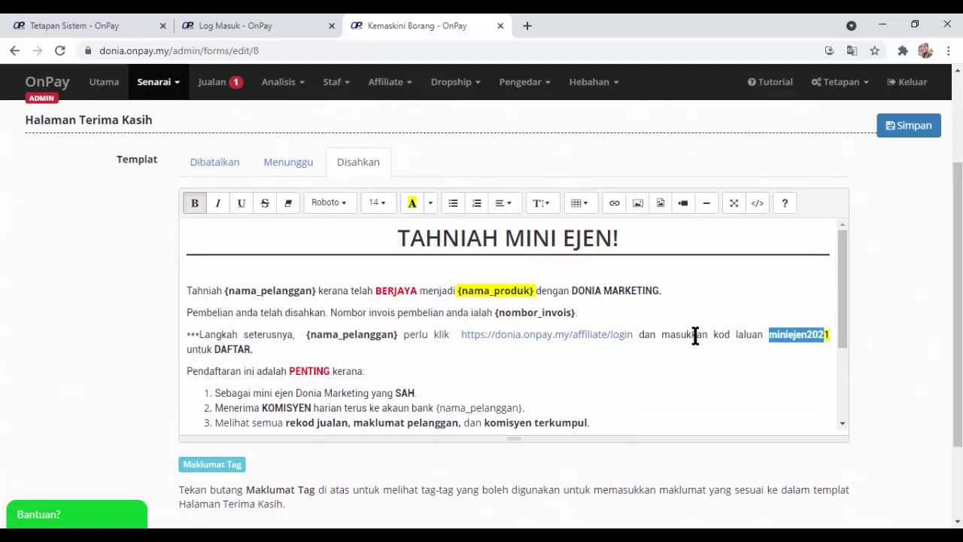
{"action": "scroll", "coordinate": [696, 338], "scroll_direction": "down", "scroll_amount": 5}
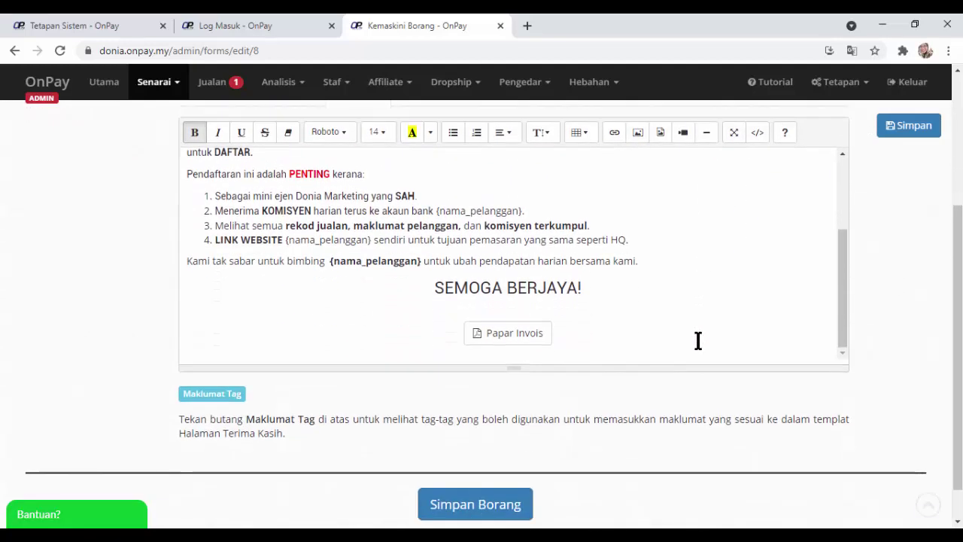
{"action": "scroll", "coordinate": [698, 340], "scroll_direction": "up", "scroll_amount": 1}
{"action": "scroll", "coordinate": [697, 340], "scroll_direction": "up", "scroll_amount": 2}
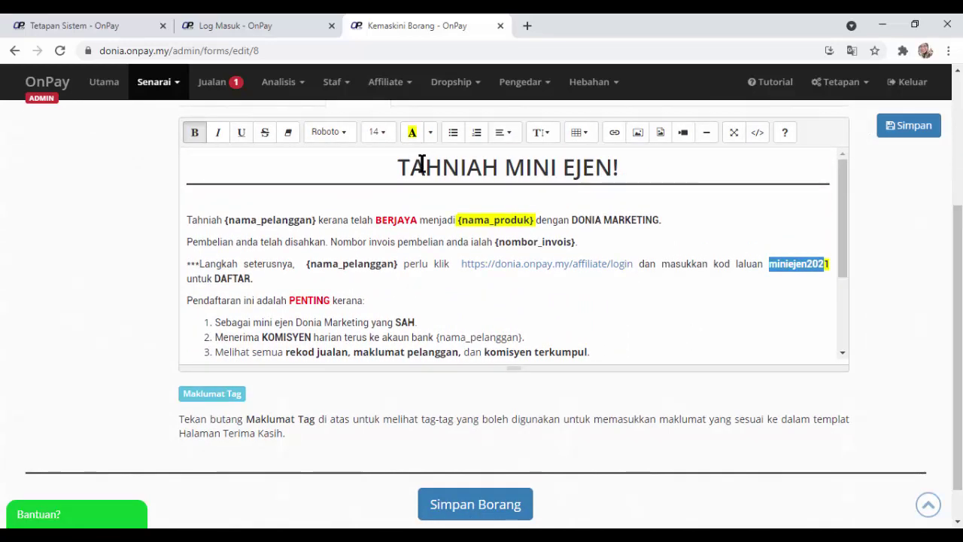
{"action": "scroll", "coordinate": [898, 250], "scroll_direction": "up", "scroll_amount": 3}
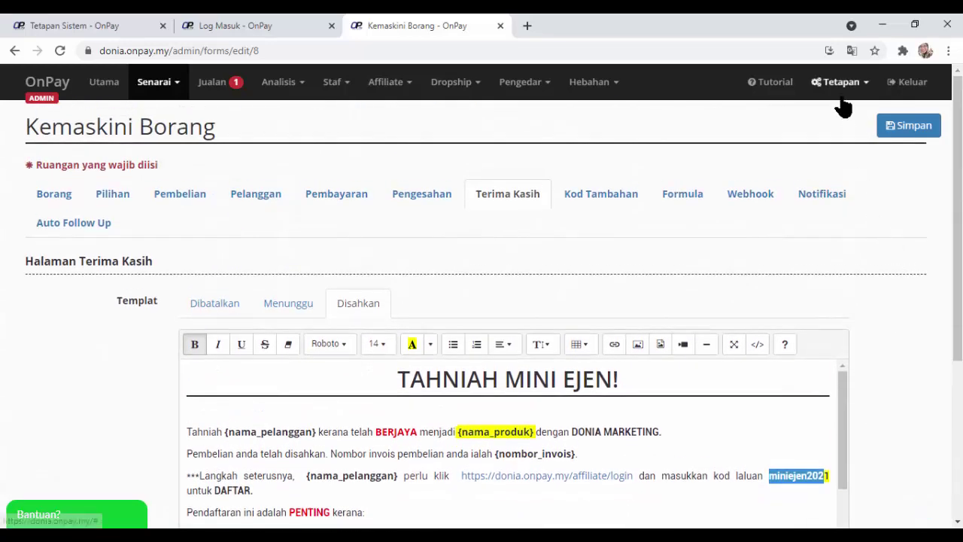
{"action": "left_click", "coordinate": [841, 97]}
{"action": "left_click", "coordinate": [650, 247]}
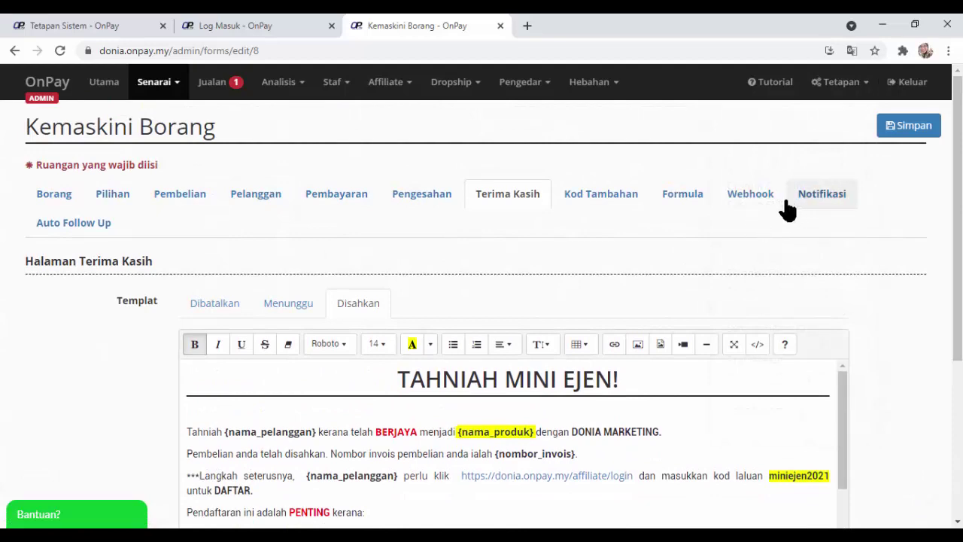
{"action": "left_click", "coordinate": [812, 202]}
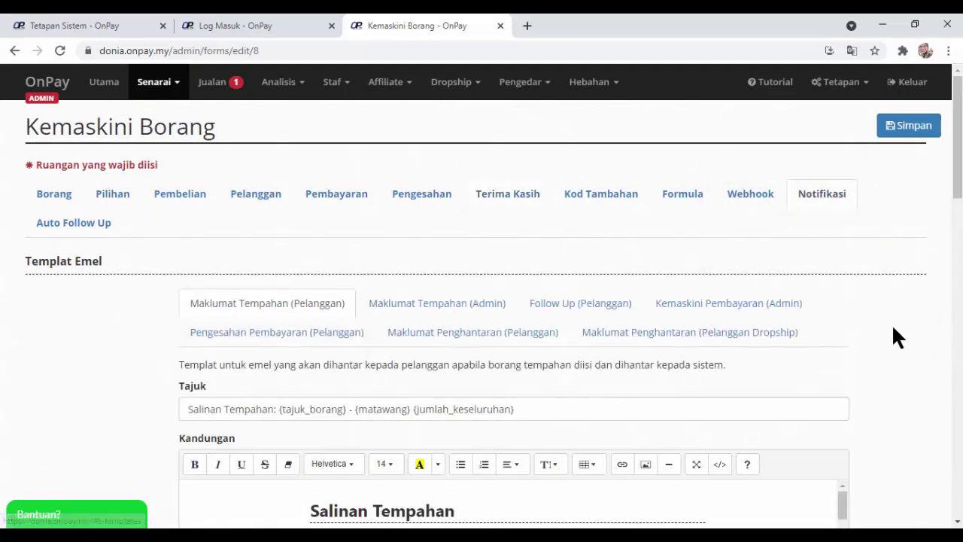
{"action": "scroll", "coordinate": [890, 331], "scroll_direction": "down", "scroll_amount": 1}
{"action": "scroll", "coordinate": [886, 318], "scroll_direction": "down", "scroll_amount": 3}
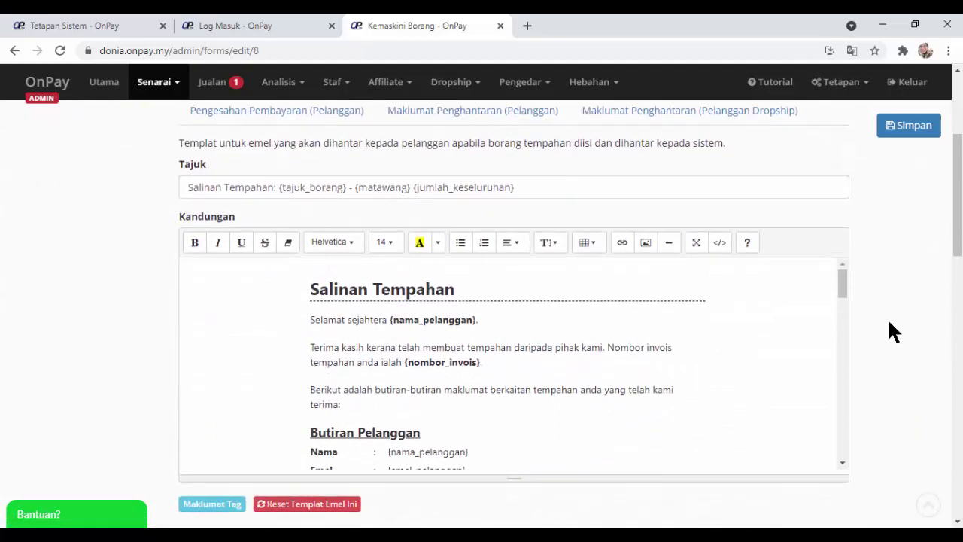
{"action": "scroll", "coordinate": [887, 312], "scroll_direction": "up", "scroll_amount": 2}
{"action": "scroll", "coordinate": [886, 316], "scroll_direction": "up", "scroll_amount": 2}
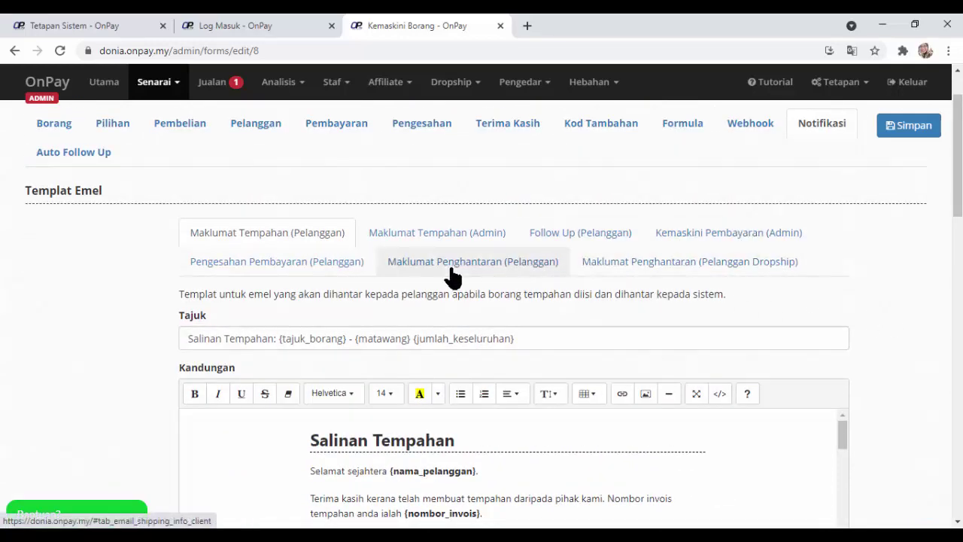
{"action": "left_click", "coordinate": [322, 263]}
{"action": "scroll", "coordinate": [674, 371], "scroll_direction": "down", "scroll_amount": 5}
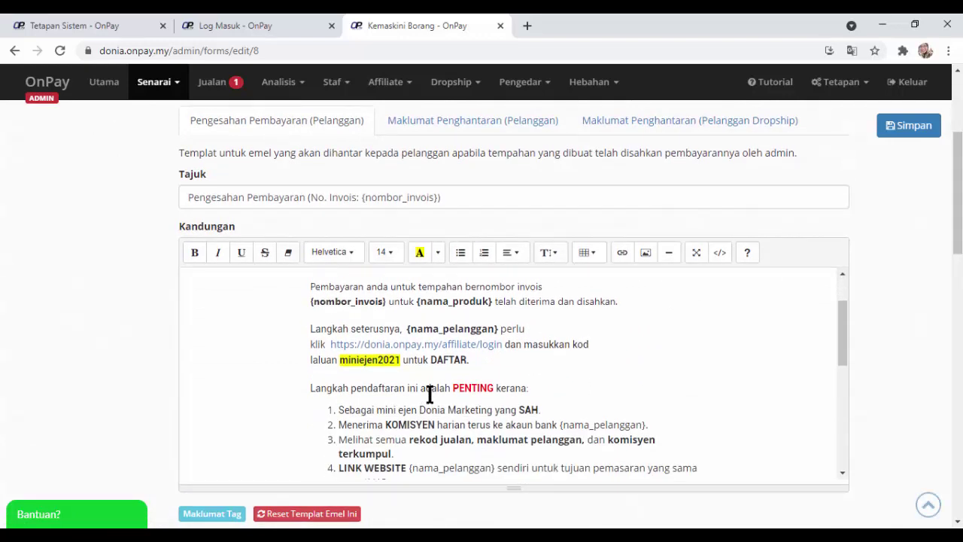
{"action": "scroll", "coordinate": [430, 394], "scroll_direction": "up", "scroll_amount": 1}
{"action": "left_click_drag", "start_coordinate": [307, 307], "coordinate": [572, 400]}
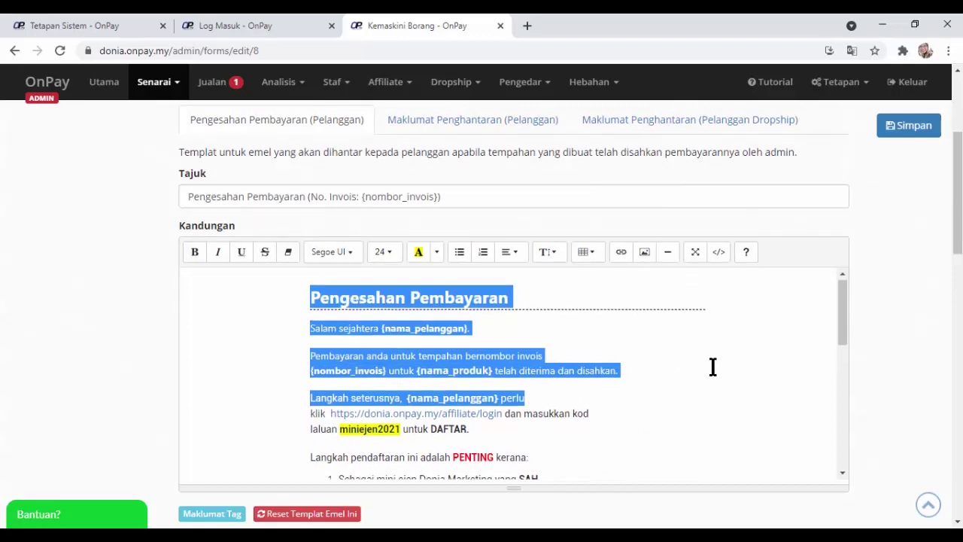
{"action": "scroll", "coordinate": [712, 367], "scroll_direction": "down", "scroll_amount": 2}
{"action": "scroll", "coordinate": [715, 365], "scroll_direction": "down", "scroll_amount": 2}
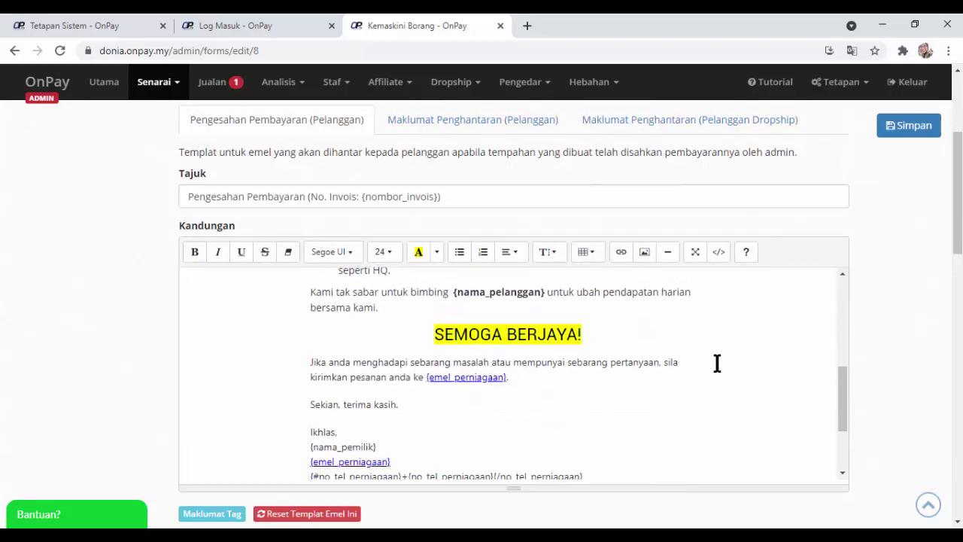
{"action": "scroll", "coordinate": [714, 364], "scroll_direction": "up", "scroll_amount": 4}
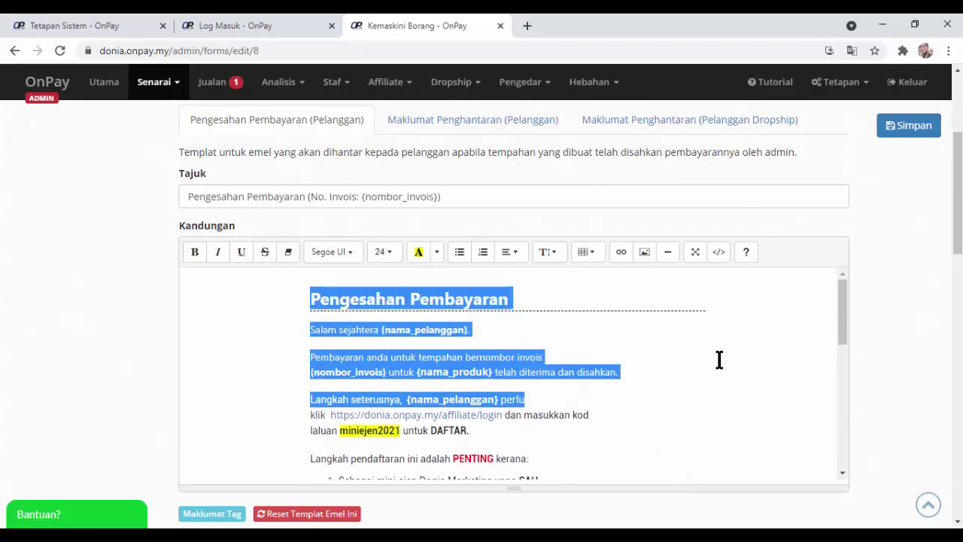
{"action": "left_click", "coordinate": [703, 370]}
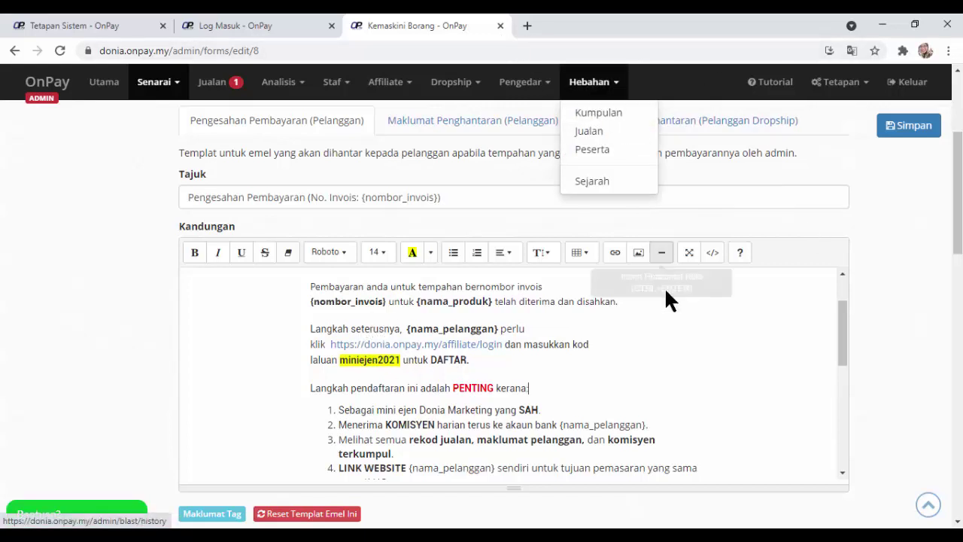
{"action": "left_click", "coordinate": [669, 322]}
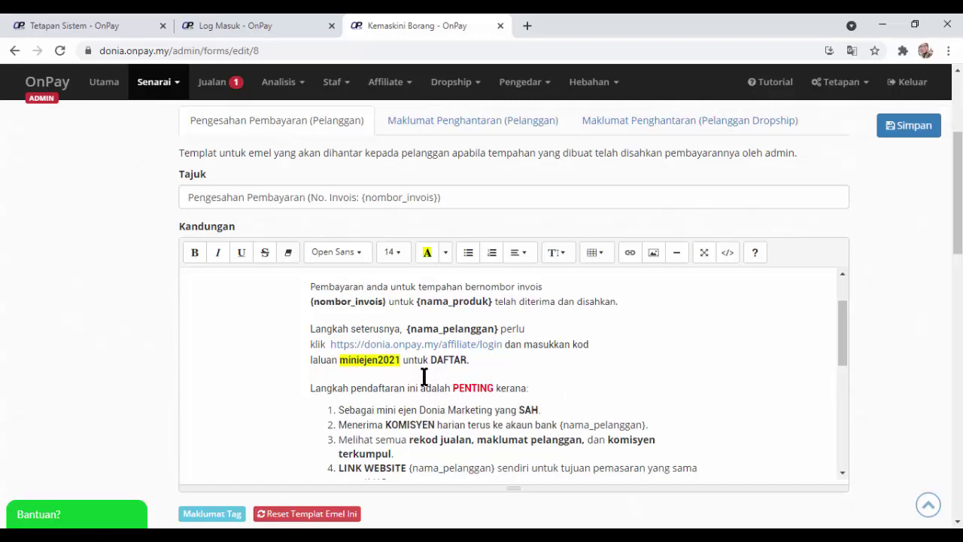
{"action": "left_click_drag", "start_coordinate": [403, 359], "coordinate": [337, 360]}
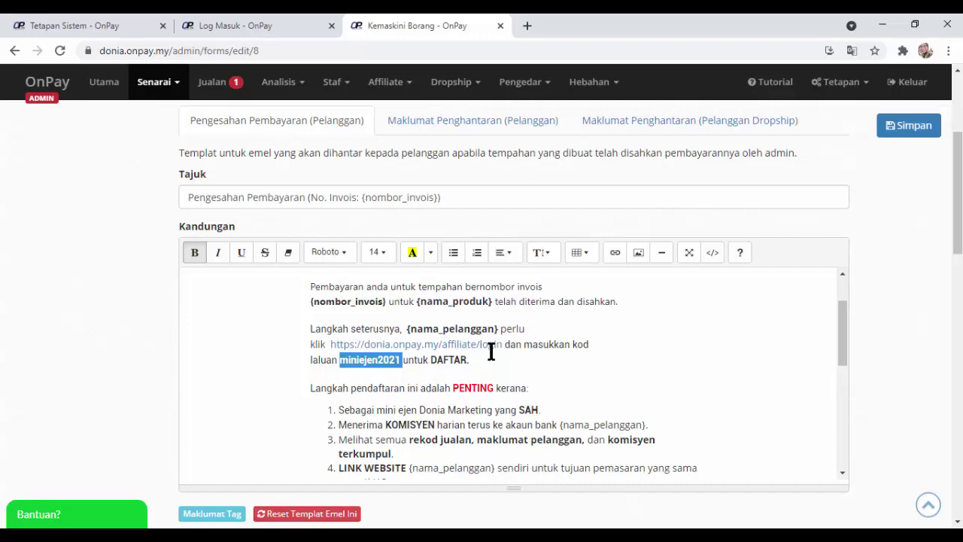
{"action": "left_click_drag", "start_coordinate": [503, 343], "coordinate": [332, 346]}
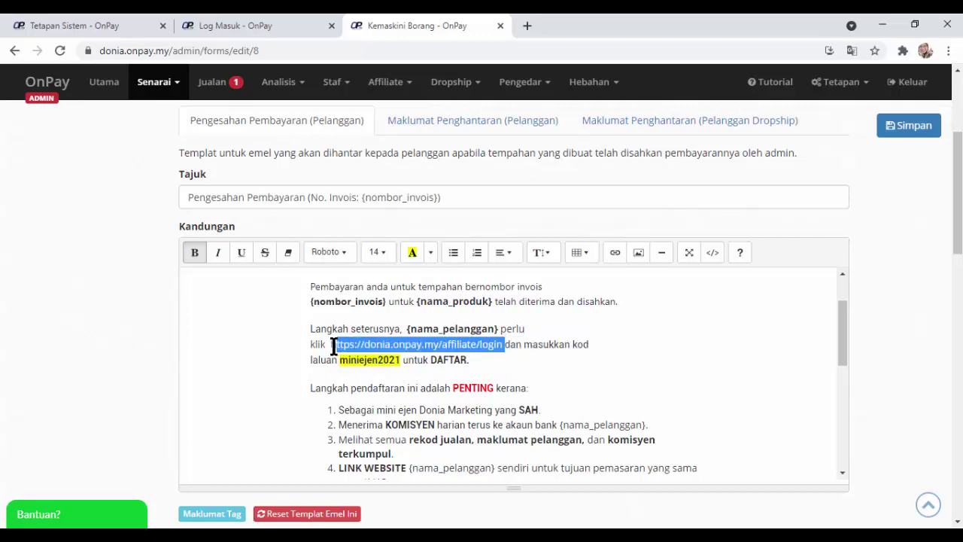
{"action": "left_click", "coordinate": [453, 351]}
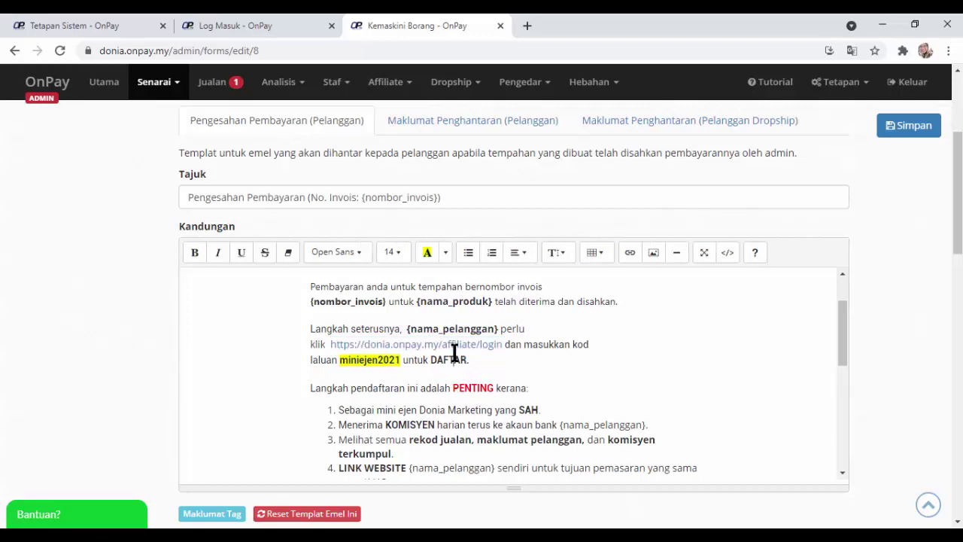
{"action": "right_click", "coordinate": [454, 352]}
{"action": "left_click", "coordinate": [408, 350]}
{"action": "left_click", "coordinate": [335, 344]}
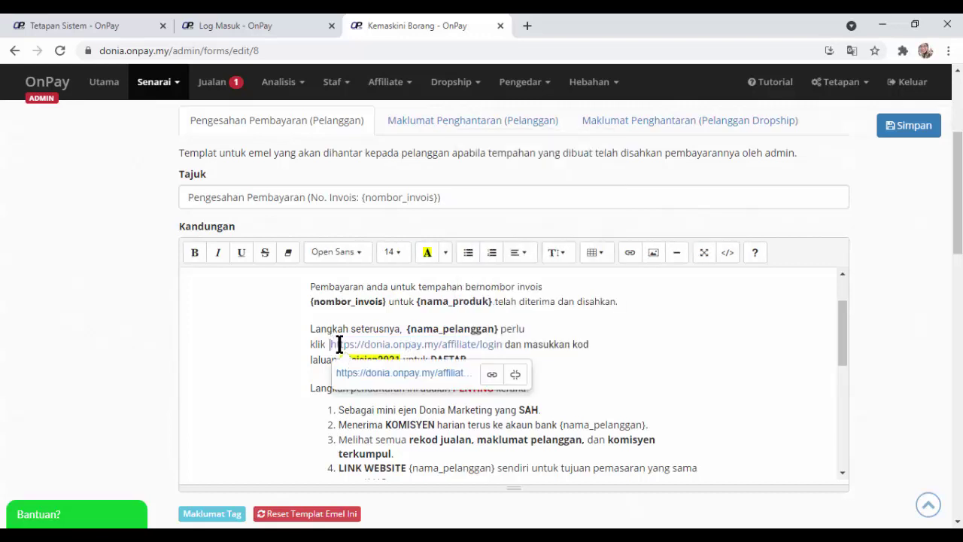
{"action": "left_click_drag", "start_coordinate": [339, 344], "coordinate": [413, 344]}
{"action": "left_click_drag", "start_coordinate": [501, 344], "coordinate": [329, 344]}
{"action": "key", "text": "ctrl+c"}
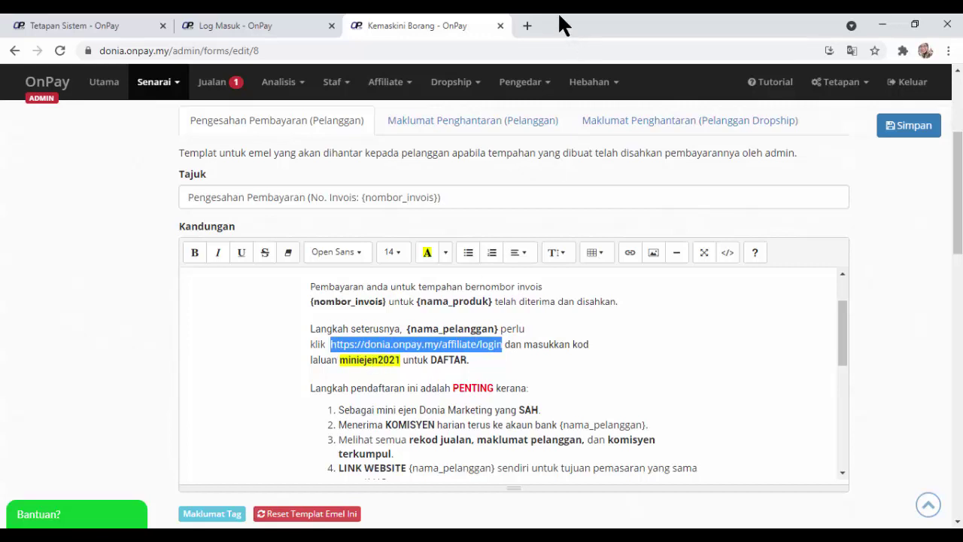
Load the copied affiliate login link in a new tab and go to Daftar sebagai ejen.
{"action": "left_click", "coordinate": [527, 26]}
{"action": "key", "text": "ctrl+v"}
{"action": "key", "text": "Return"}
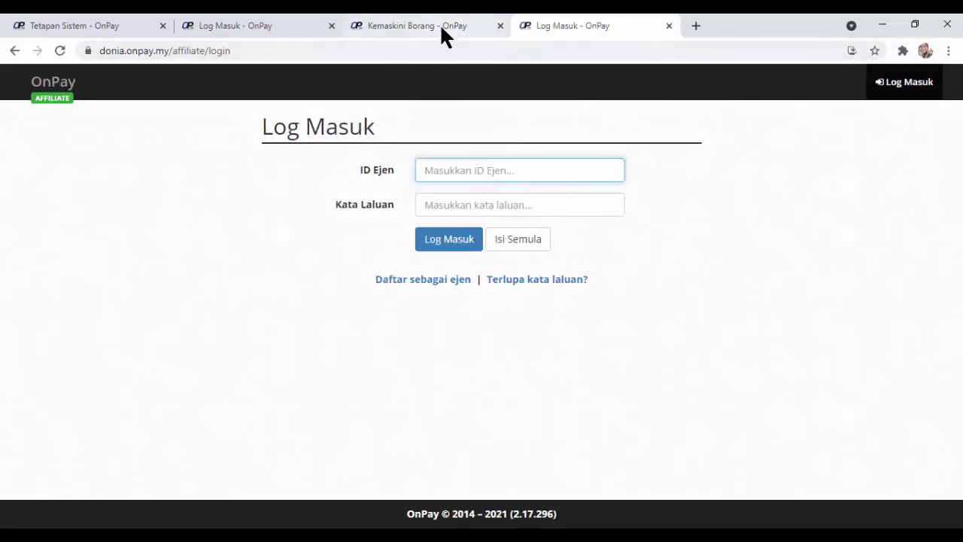
{"action": "left_click", "coordinate": [423, 279]}
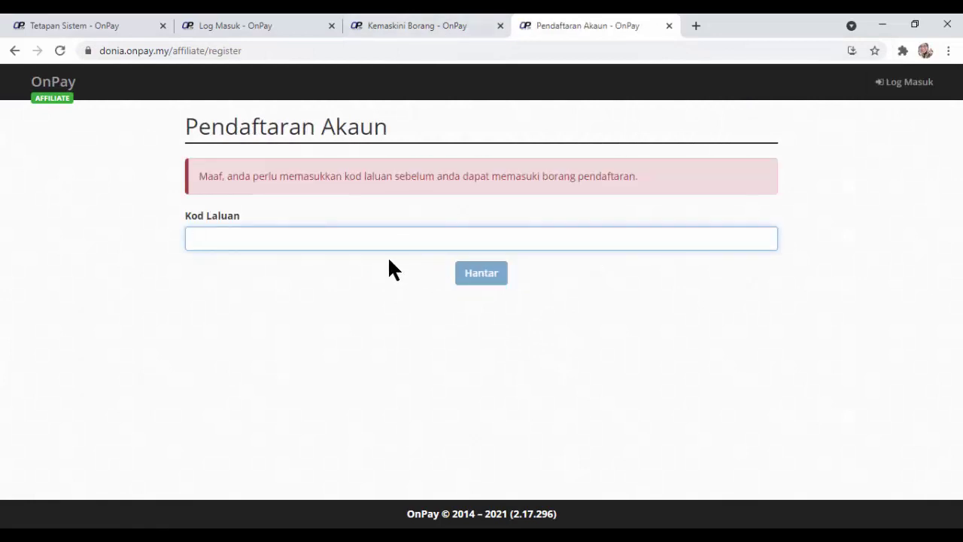
Enter the email's passcode in Kod Laluan to unlock the registration form, then close both tabs.
{"action": "left_click", "coordinate": [457, 24]}
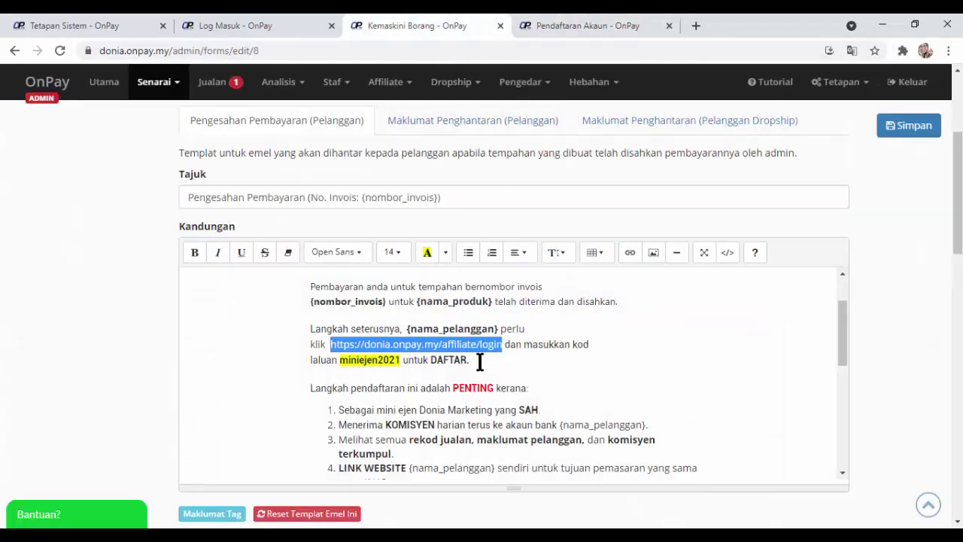
{"action": "left_click_drag", "start_coordinate": [400, 358], "coordinate": [344, 358]}
{"action": "key", "text": "ctrl+c"}
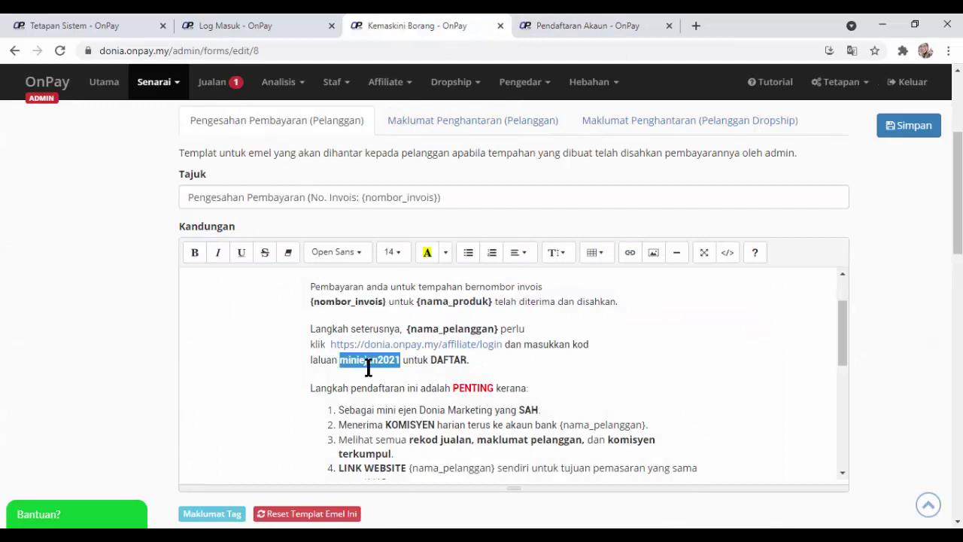
{"action": "left_click", "coordinate": [613, 27]}
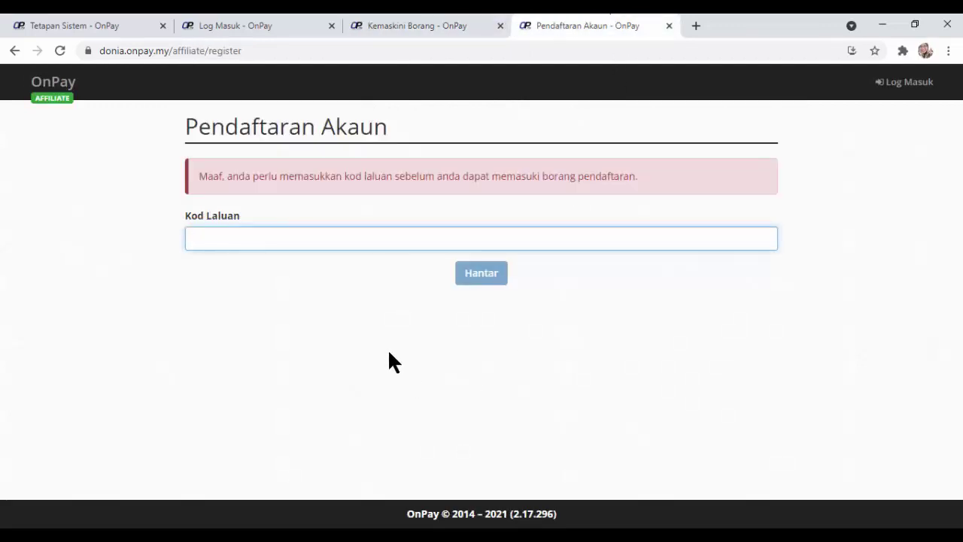
{"action": "key", "text": "ctrl+v"}
{"action": "left_click", "coordinate": [485, 277]}
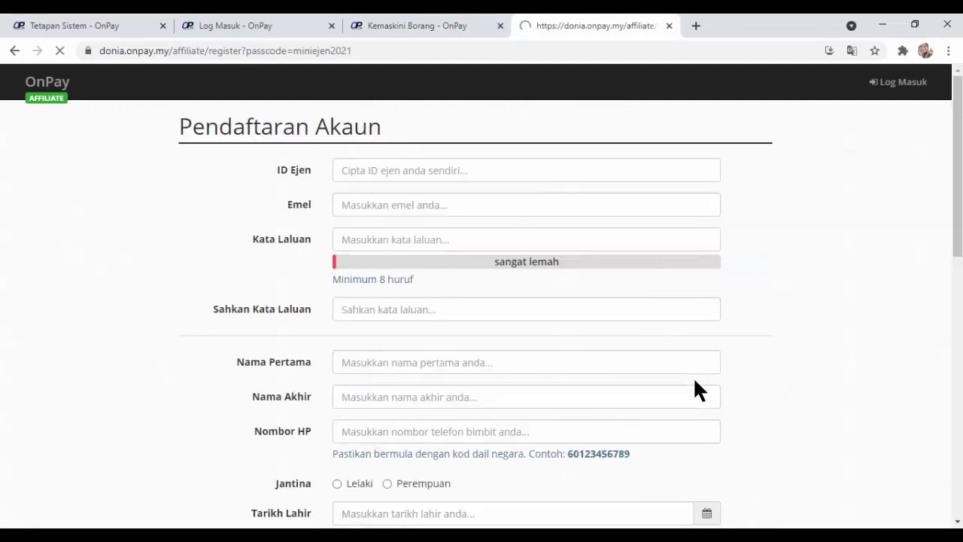
{"action": "scroll", "coordinate": [467, 338], "scroll_direction": "down", "scroll_amount": 7}
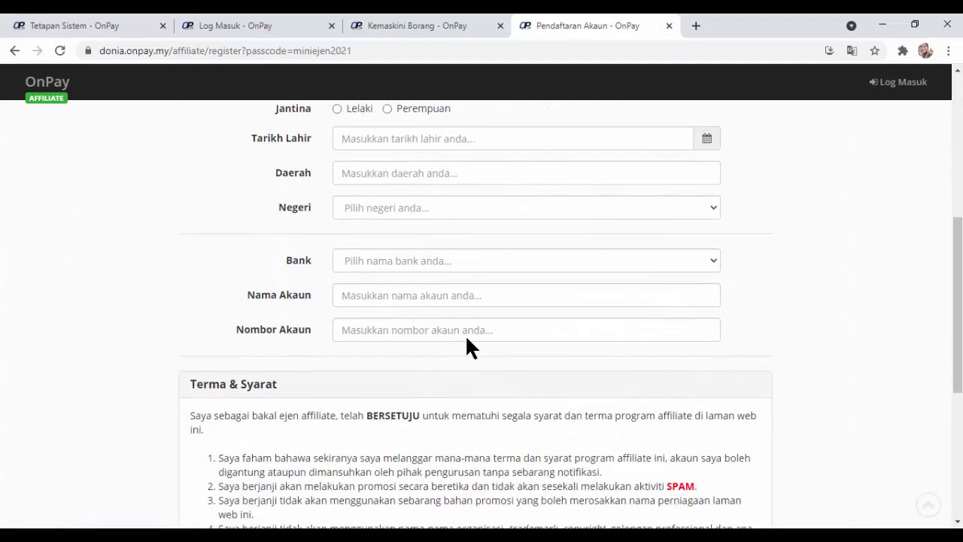
{"action": "scroll", "coordinate": [462, 337], "scroll_direction": "down", "scroll_amount": 3}
{"action": "scroll", "coordinate": [482, 304], "scroll_direction": "up", "scroll_amount": 9}
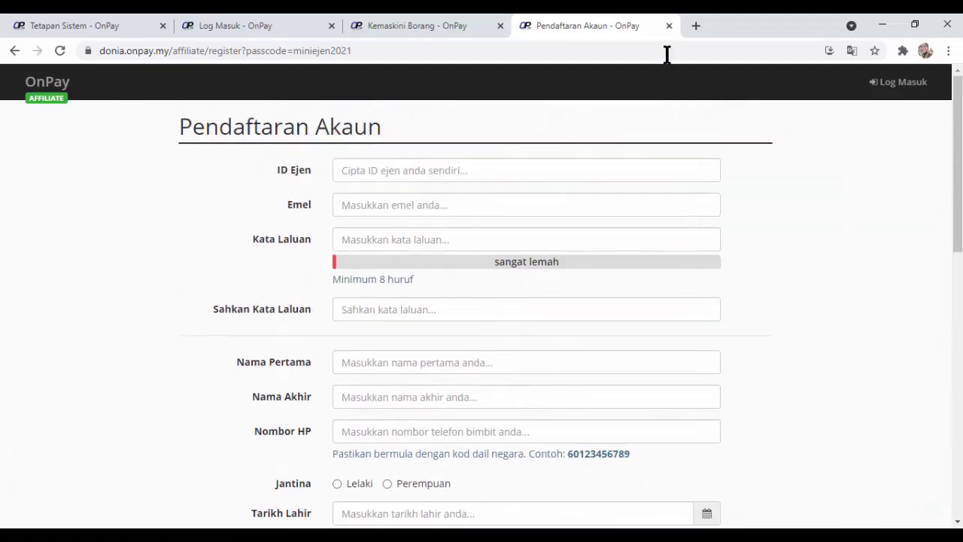
{"action": "left_click", "coordinate": [668, 26]}
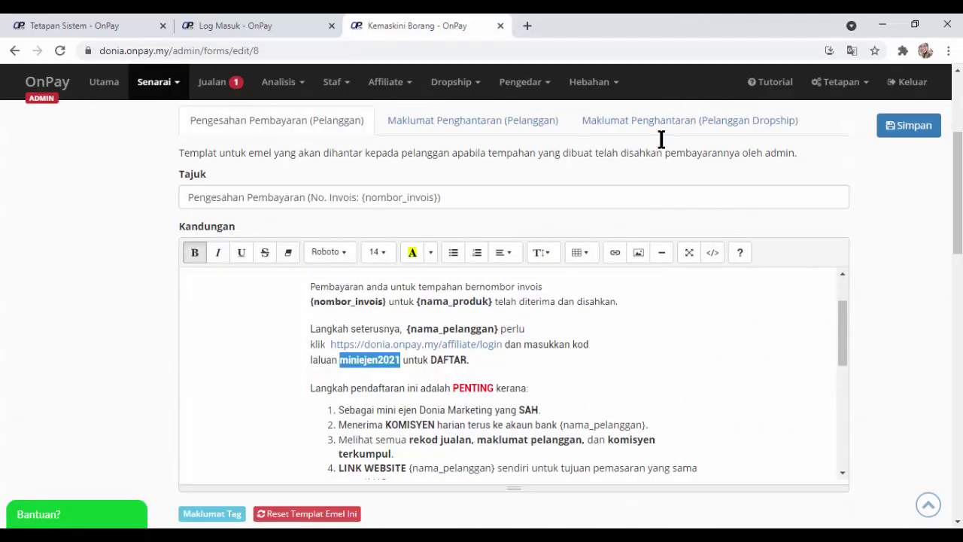
{"action": "left_click", "coordinate": [500, 26]}
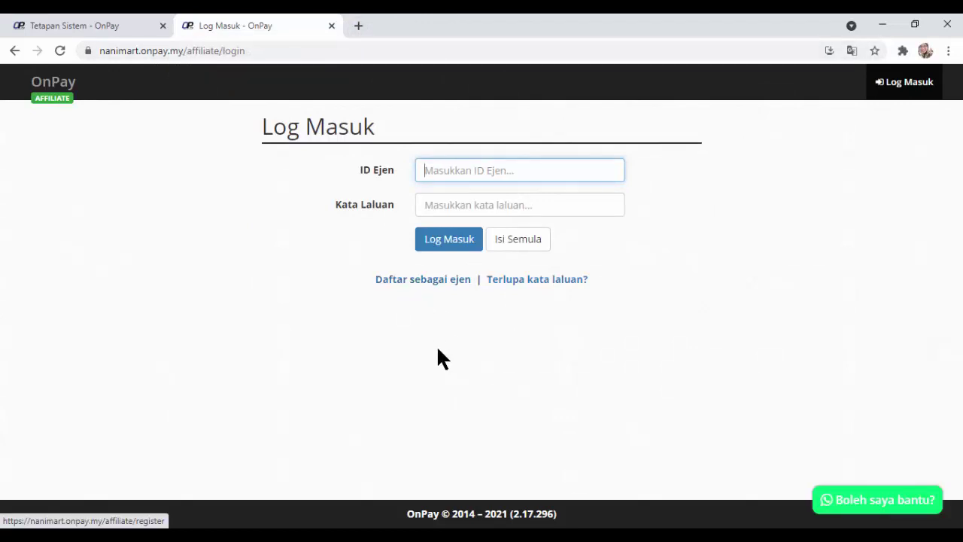
Review the affiliate registration page from Daftar sebagai ejen, then close it.
{"action": "left_click", "coordinate": [426, 282]}
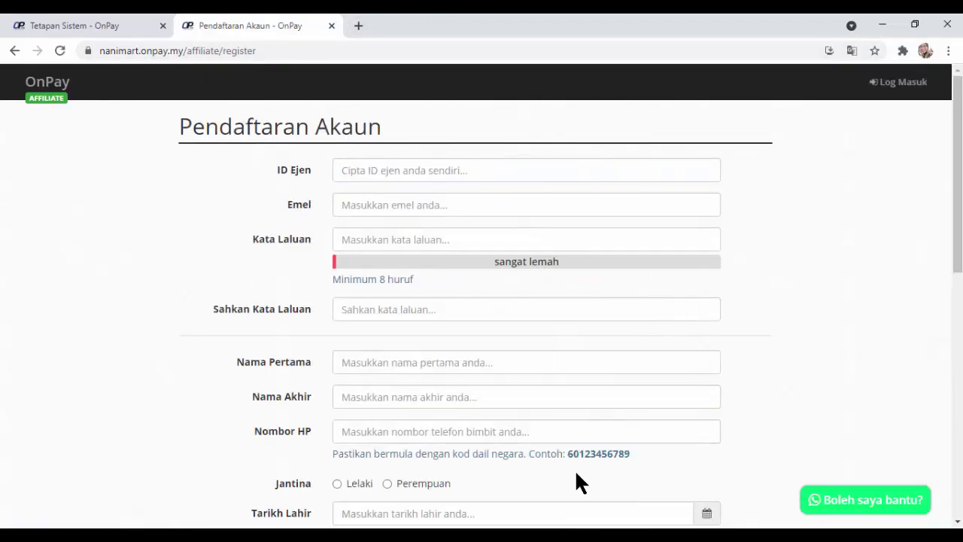
{"action": "scroll", "coordinate": [579, 463], "scroll_direction": "down", "scroll_amount": 4}
{"action": "scroll", "coordinate": [596, 409], "scroll_direction": "up", "scroll_amount": 4}
{"action": "left_click", "coordinate": [331, 25]}
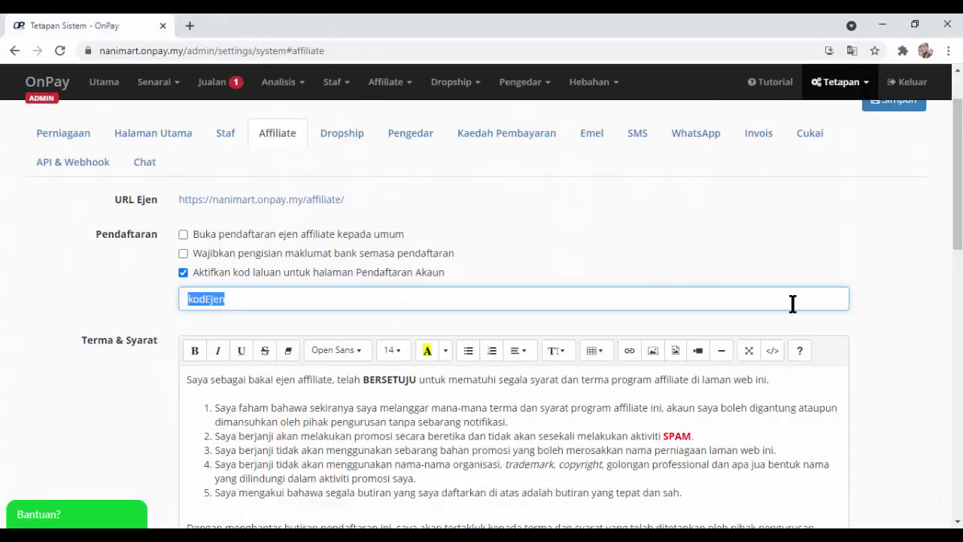
Untick Aktifkan kod laluan in the Affiliate settings, save with Simpan, and log out via Keluar.
{"action": "left_click", "coordinate": [230, 305]}
{"action": "left_click_drag", "start_coordinate": [226, 304], "coordinate": [170, 318]}
{"action": "left_click", "coordinate": [183, 273]}
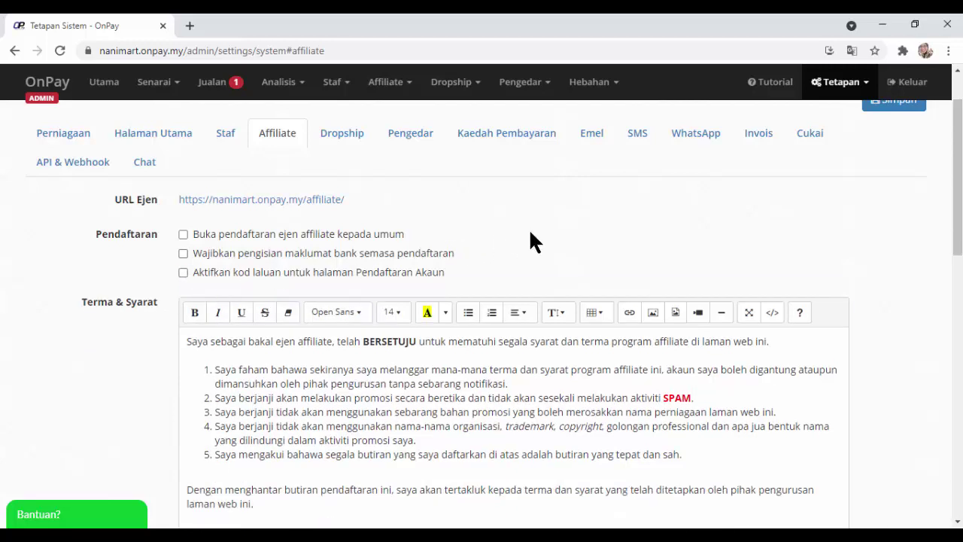
{"action": "scroll", "coordinate": [917, 211], "scroll_direction": "up", "scroll_amount": 1}
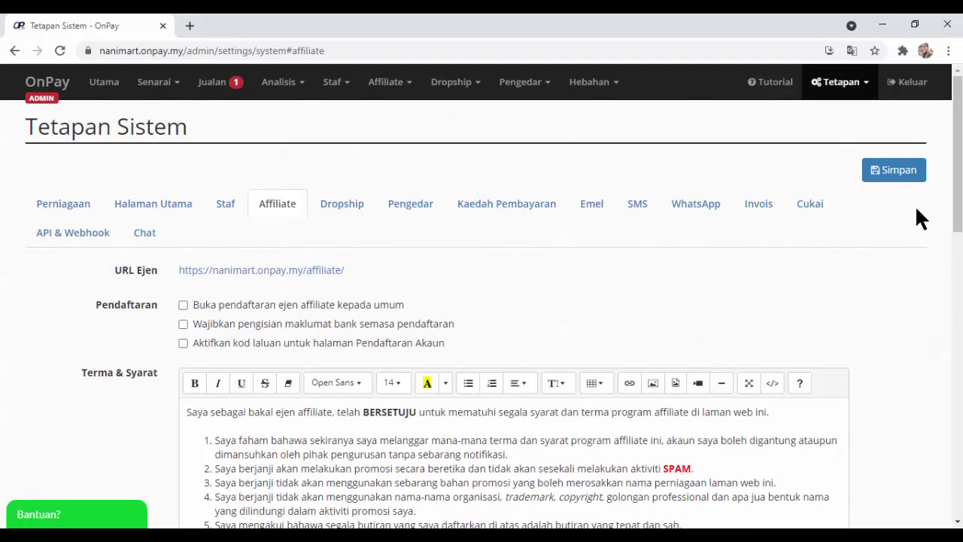
{"action": "left_click", "coordinate": [892, 171]}
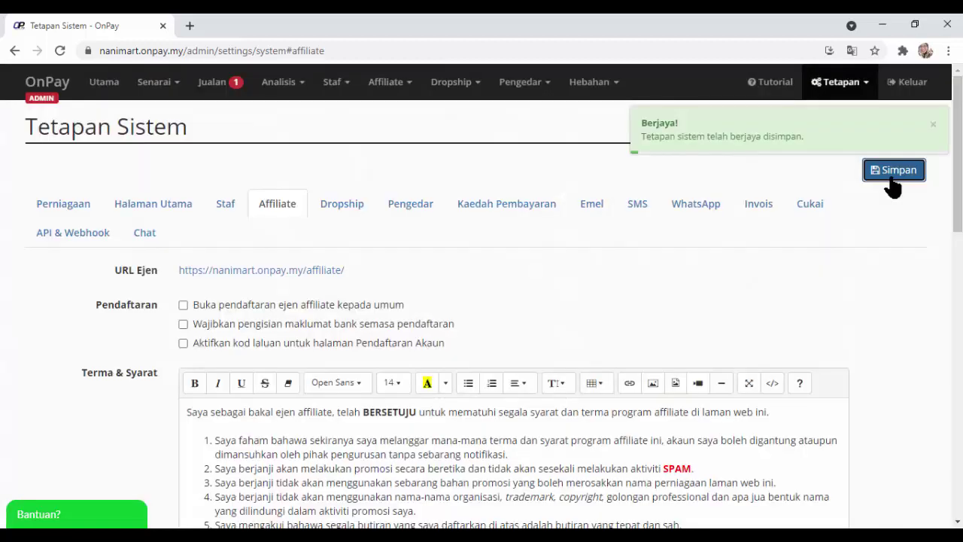
{"action": "left_click", "coordinate": [907, 81]}
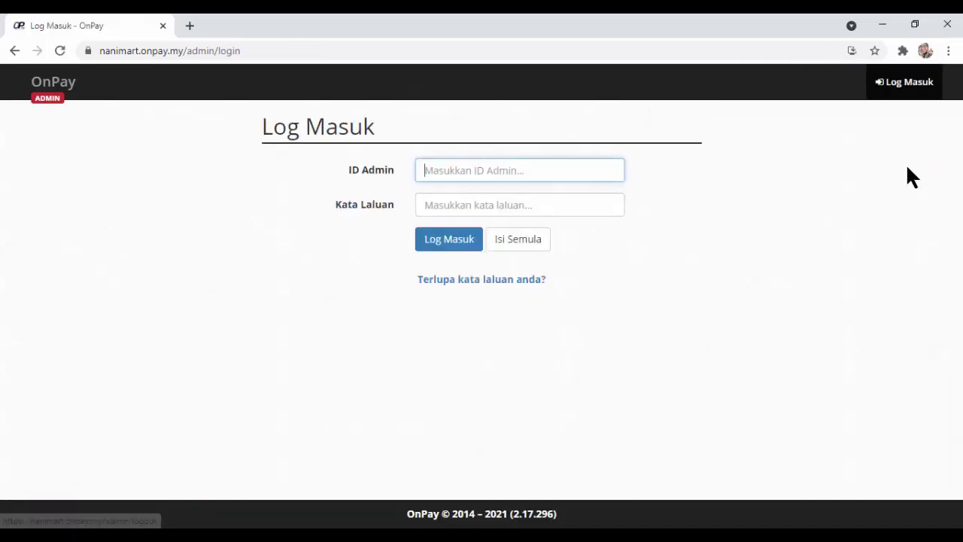